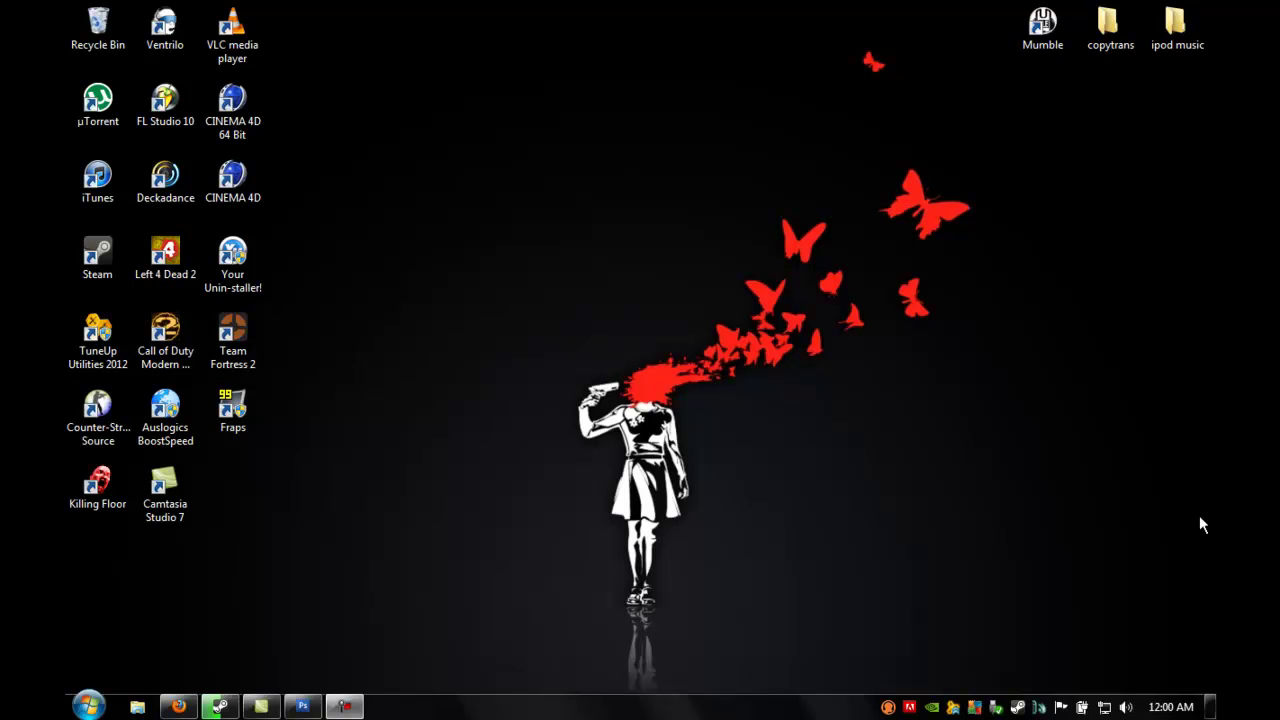
Open your Steam Community profile page from the Steam tray menu
{"action": "right_click", "coordinate": [1017, 707]}
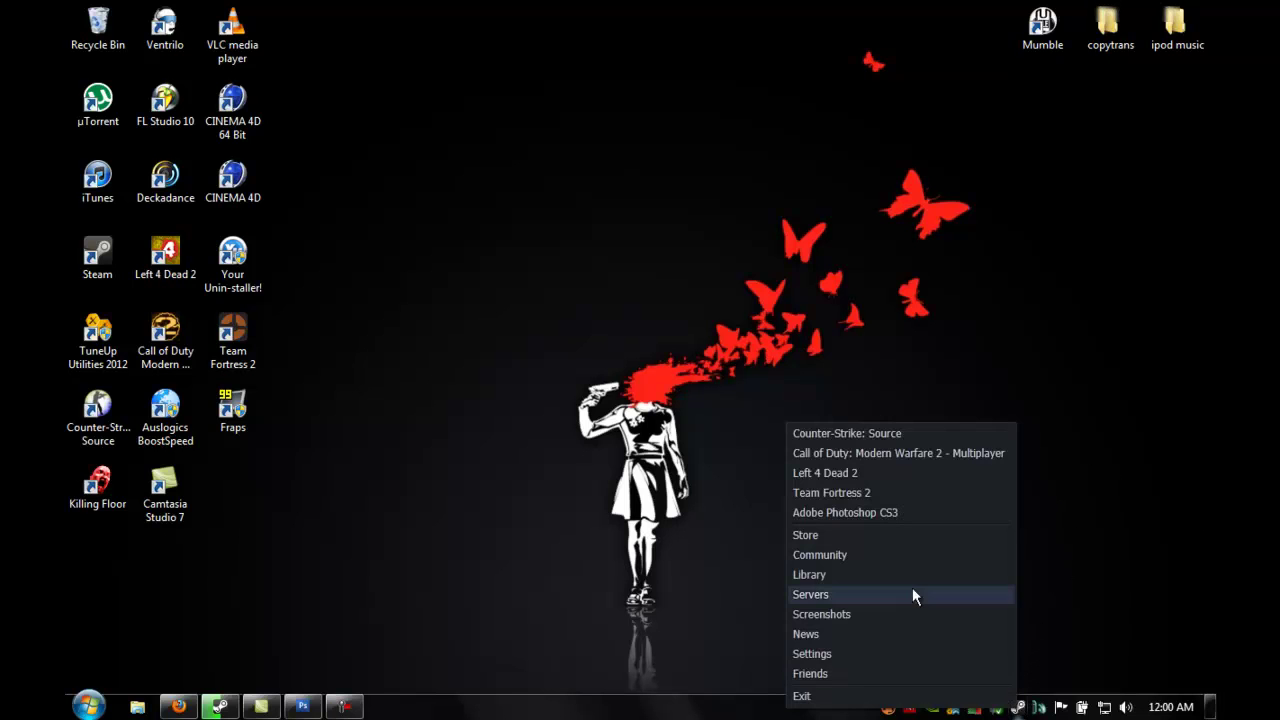
{"action": "left_click", "coordinate": [888, 556]}
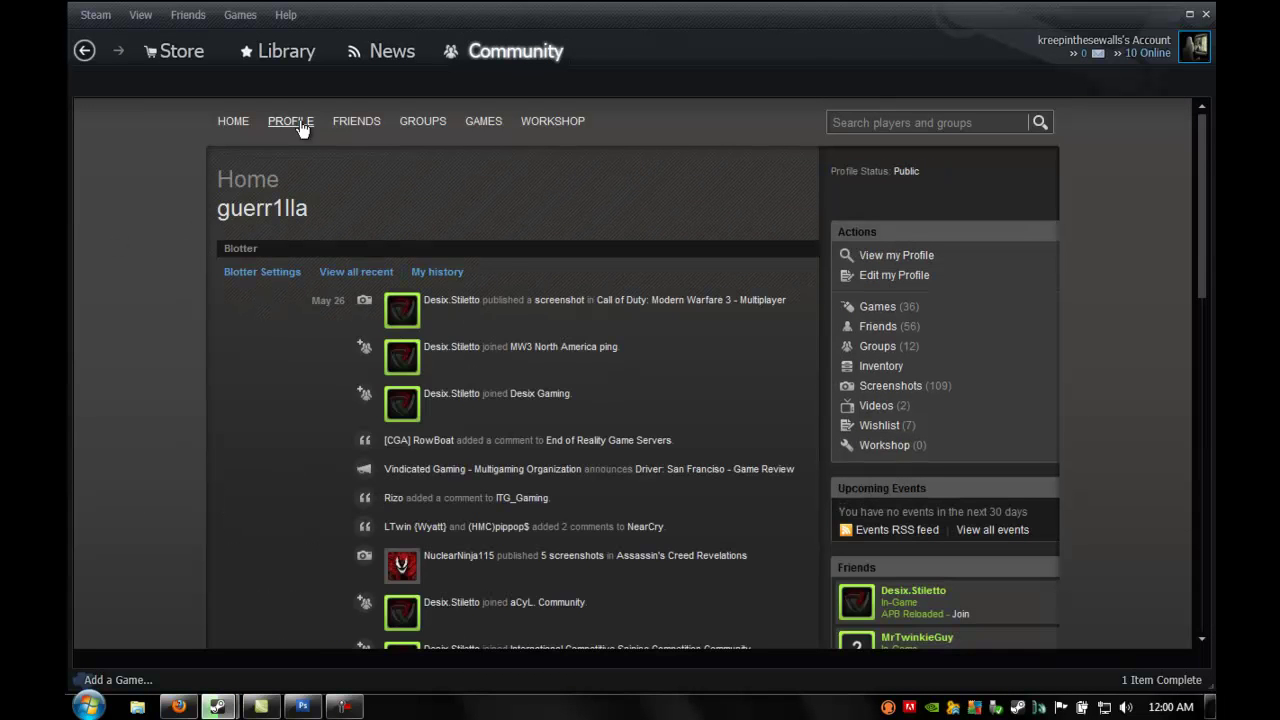
{"action": "left_click", "coordinate": [300, 124]}
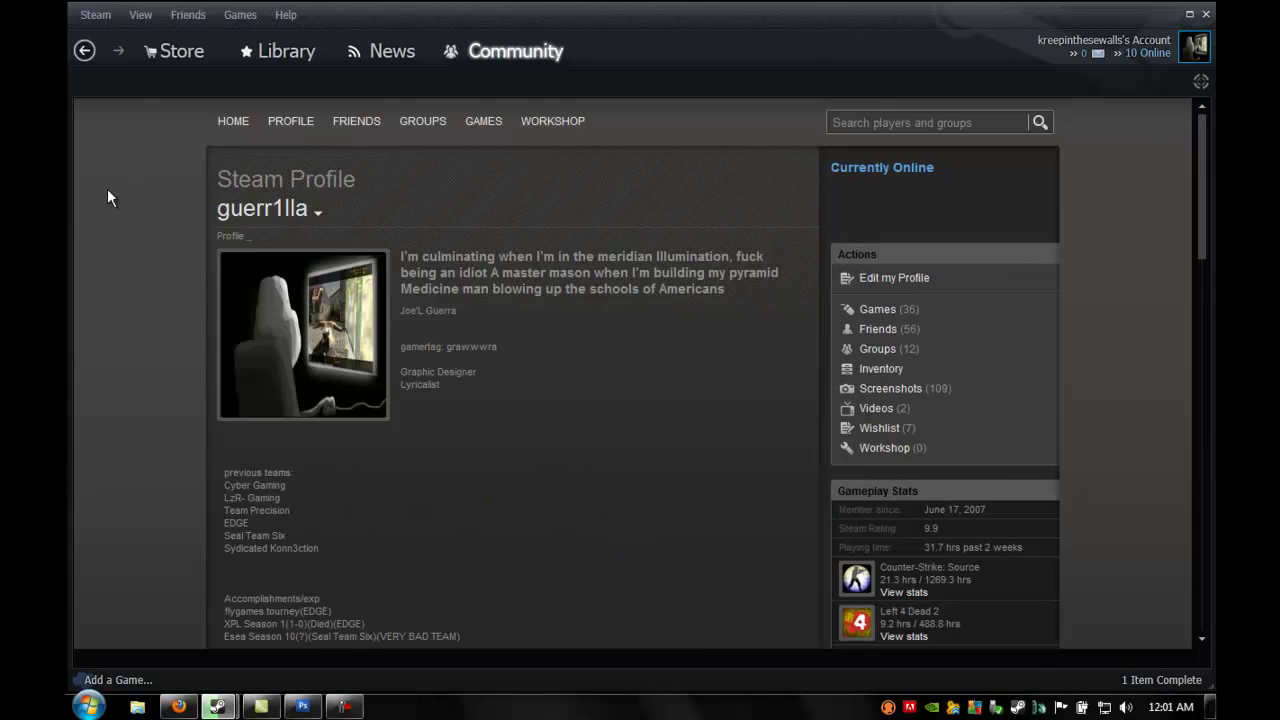
Scroll through the profile page, then close the Steam window
{"action": "scroll", "coordinate": [108, 188], "scroll_direction": "down", "scroll_amount": 1}
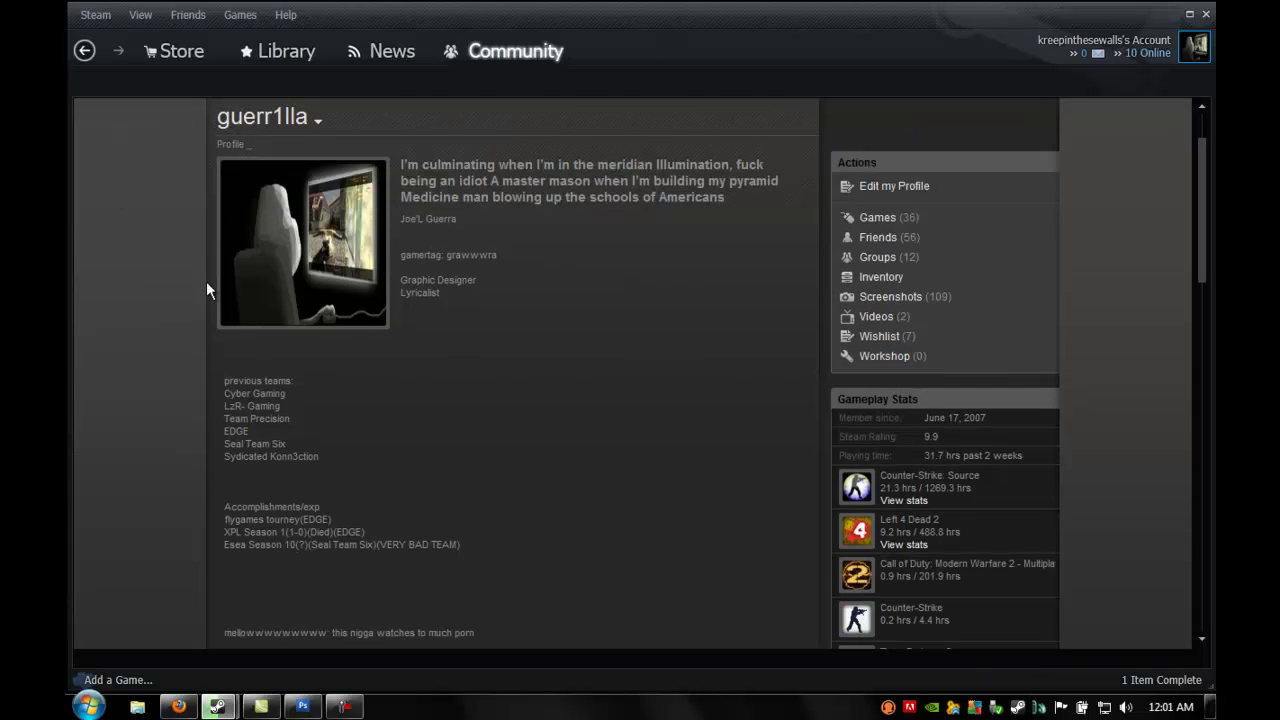
{"action": "scroll", "coordinate": [92, 233], "scroll_direction": "up", "scroll_amount": 1}
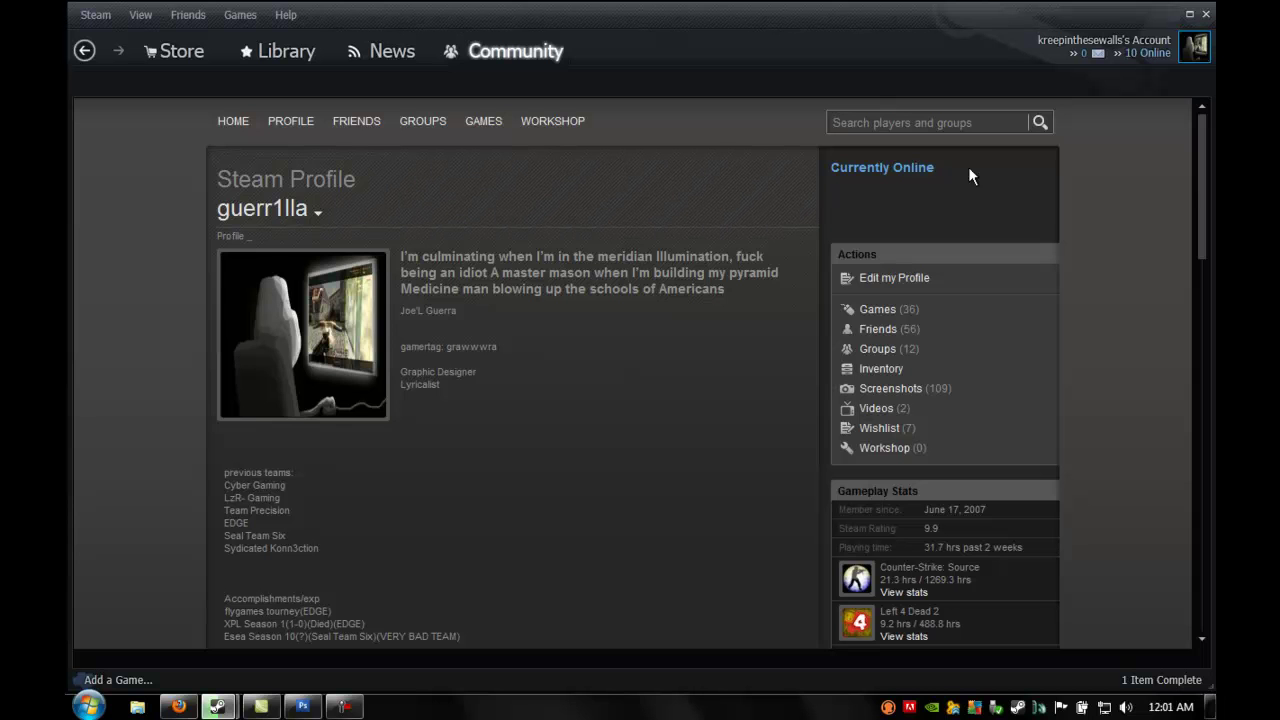
{"action": "scroll", "coordinate": [1192, 292], "scroll_direction": "down", "scroll_amount": 5}
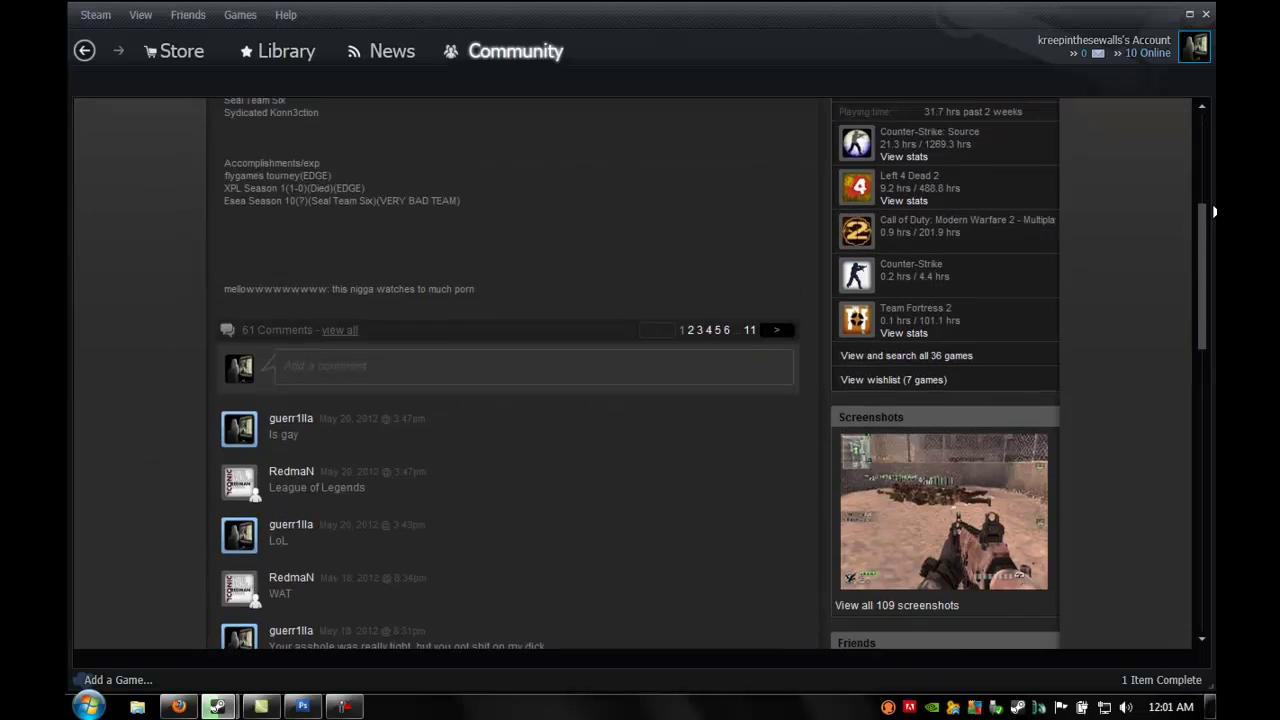
{"action": "scroll", "coordinate": [1213, 211], "scroll_direction": "up", "scroll_amount": 5}
{"action": "left_click", "coordinate": [1206, 14]}
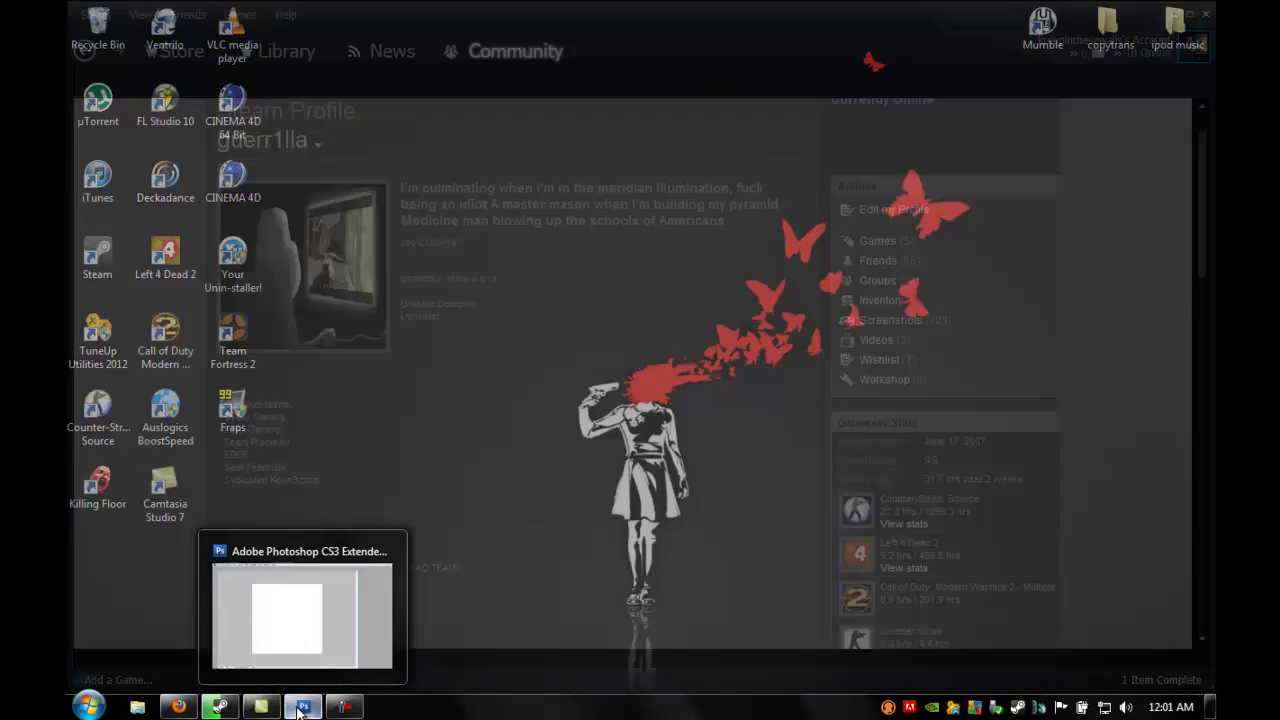
In Photoshop, take the Type tool with a grunge font at 60 pt
{"action": "left_click", "coordinate": [302, 707]}
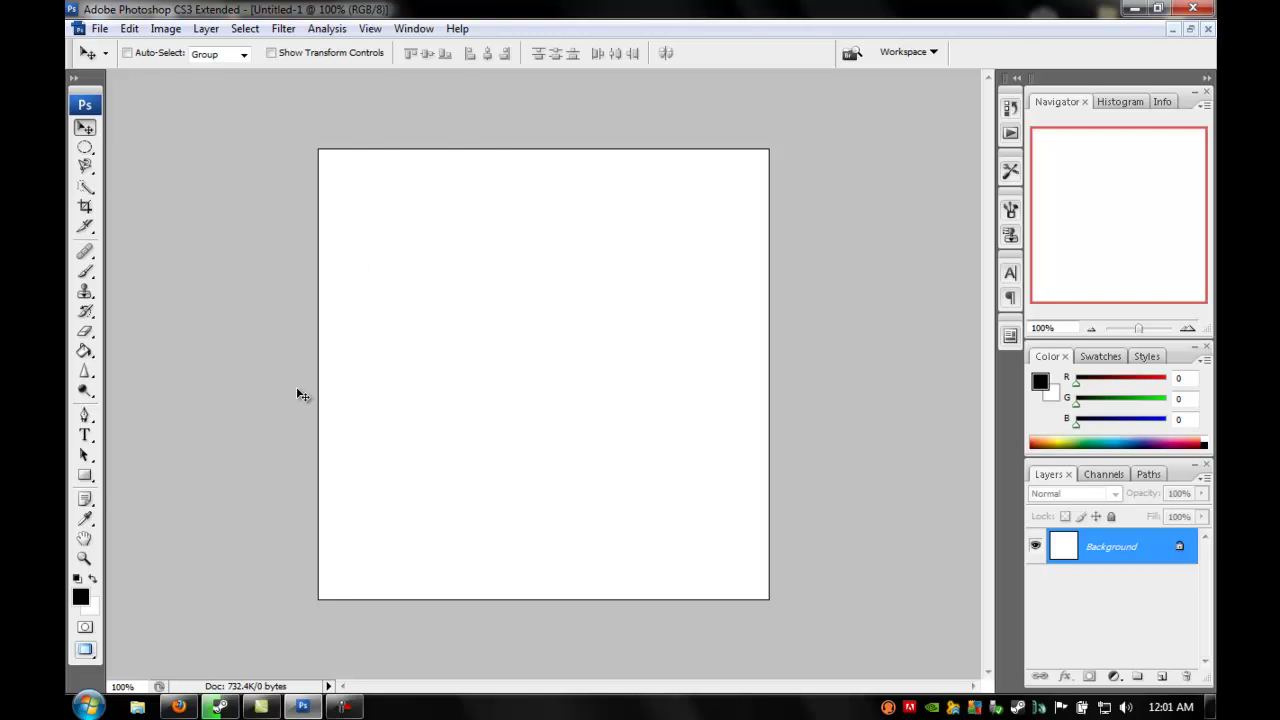
{"action": "left_click", "coordinate": [85, 435]}
{"action": "left_click", "coordinate": [251, 52]}
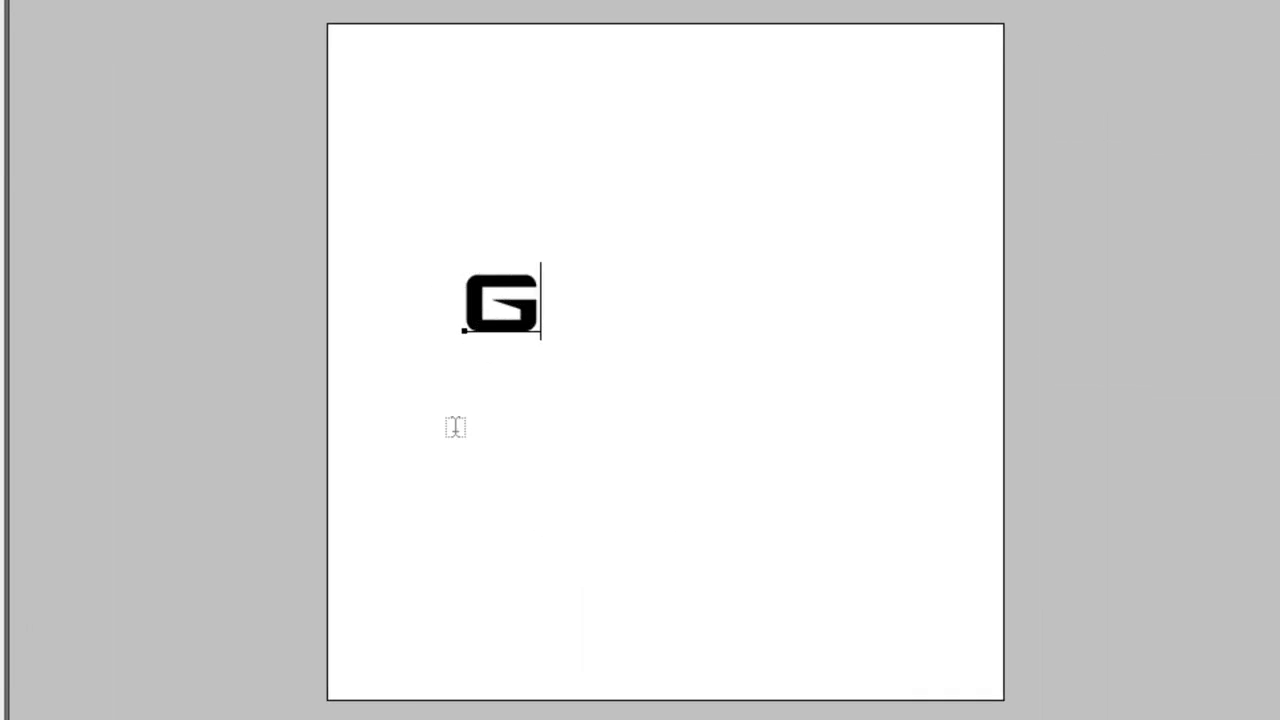
{"action": "type", "text": "UER"}
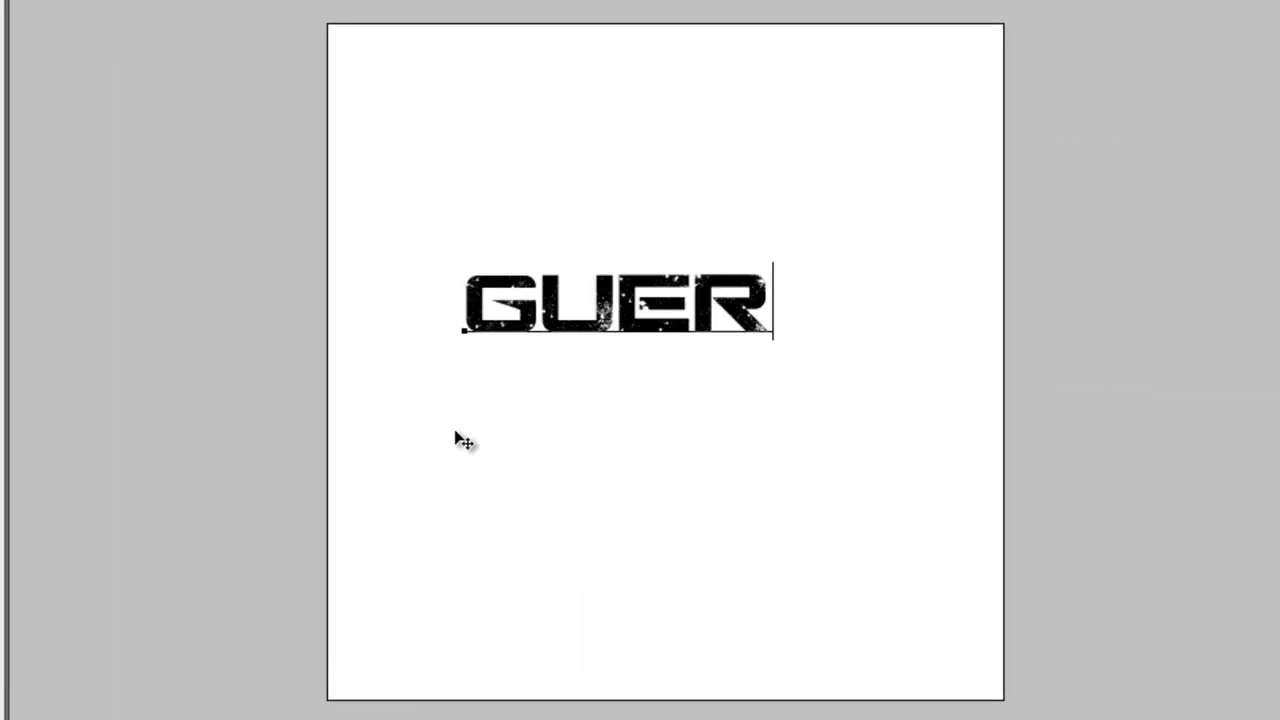
{"action": "type", "text": "R"}
{"action": "key", "text": "BackSpace"}
{"action": "key", "text": "BackSpace"}
{"action": "key", "text": "BackSpace"}
{"action": "key", "text": "BackSpace"}
{"action": "key", "text": "BackSpace"}
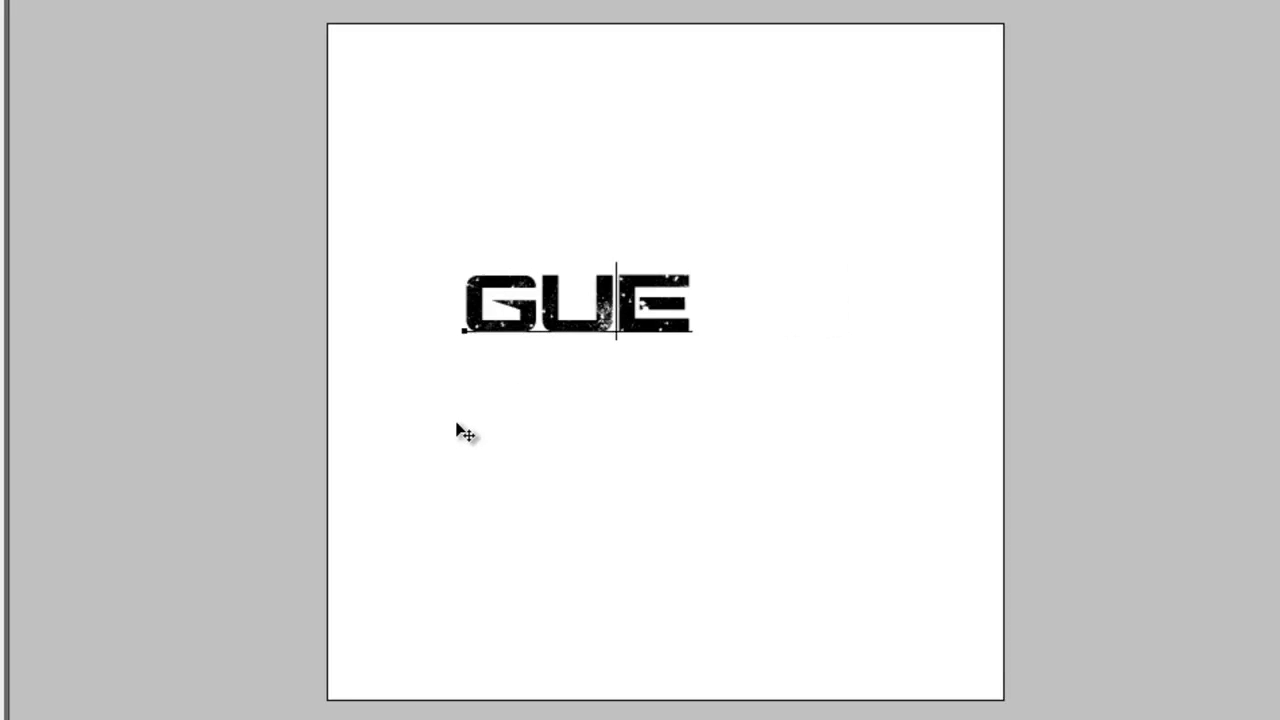
{"action": "left_click", "coordinate": [480, 0]}
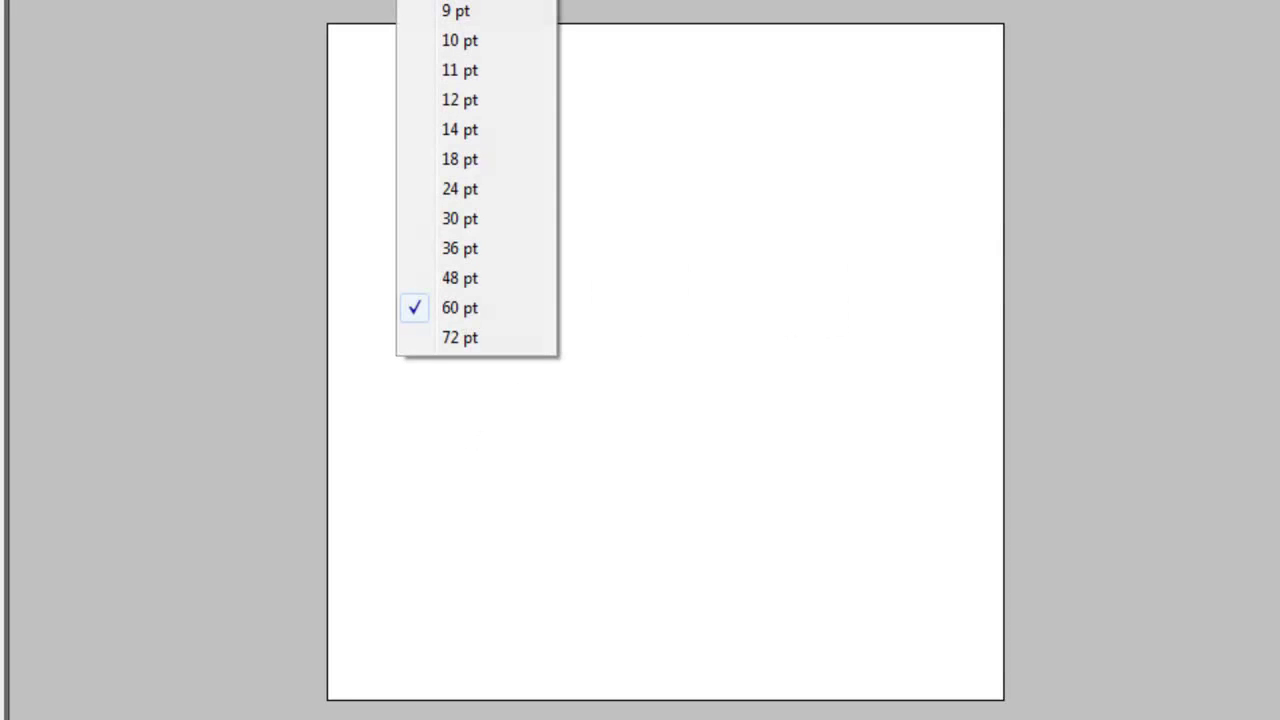
{"action": "left_click", "coordinate": [482, 307]}
Type GUERR1LLA, move it up-left, then select the whole word and set it to 60 pt
{"action": "type", "text": "GUERR1LLA"}
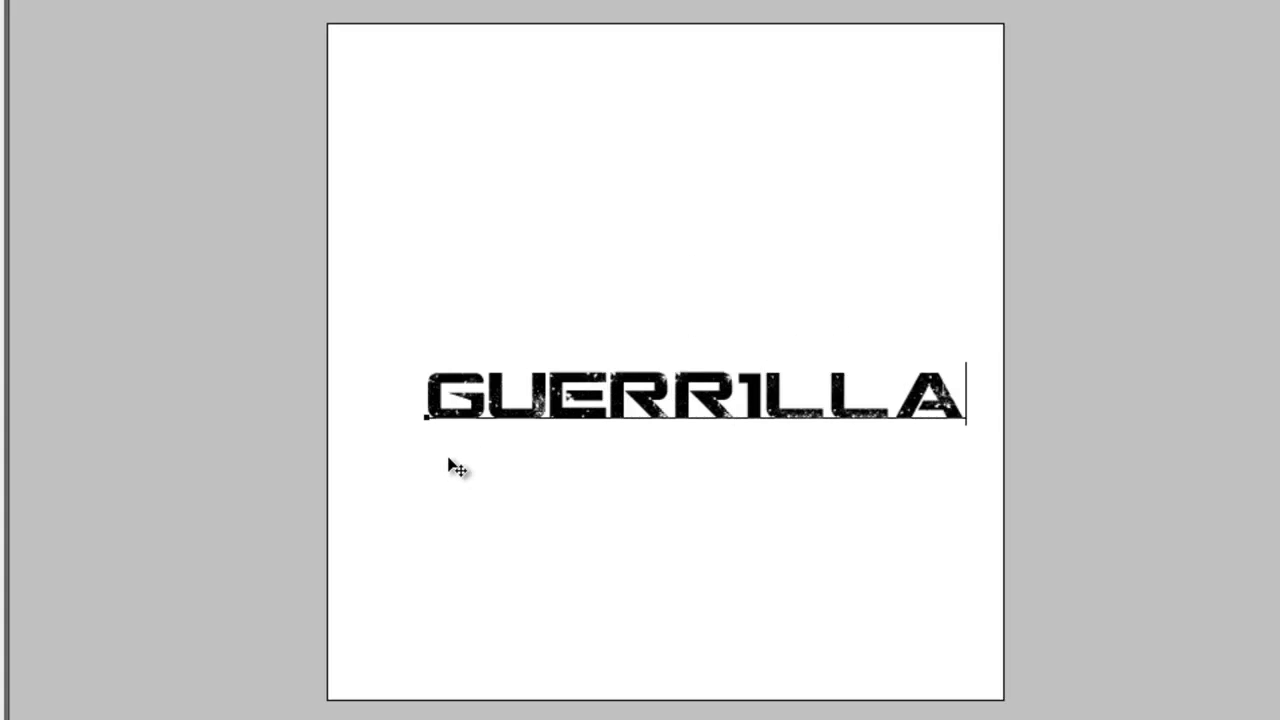
{"action": "left_click_drag", "start_coordinate": [611, 495], "coordinate": [586, 477]}
{"action": "left_click", "coordinate": [460, 0]}
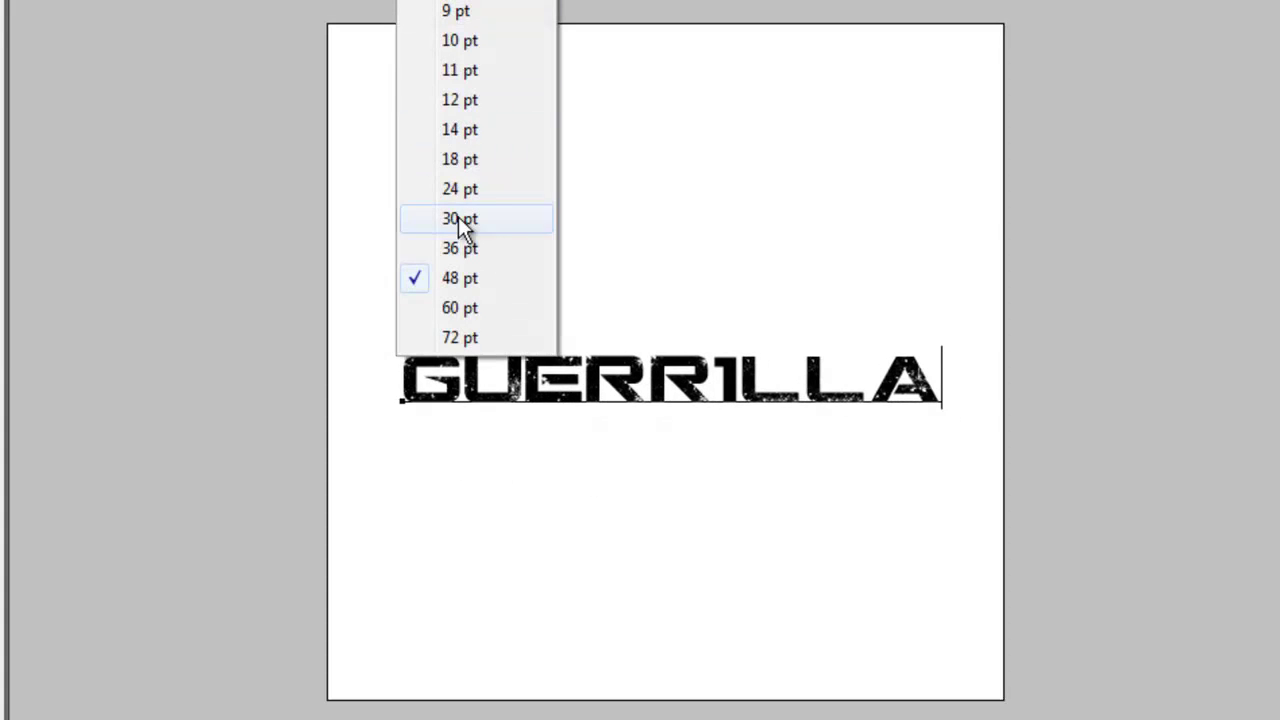
{"action": "left_click", "coordinate": [460, 309]}
{"action": "left_click_drag", "start_coordinate": [938, 378], "coordinate": [286, 380]}
{"action": "left_click", "coordinate": [460, 0]}
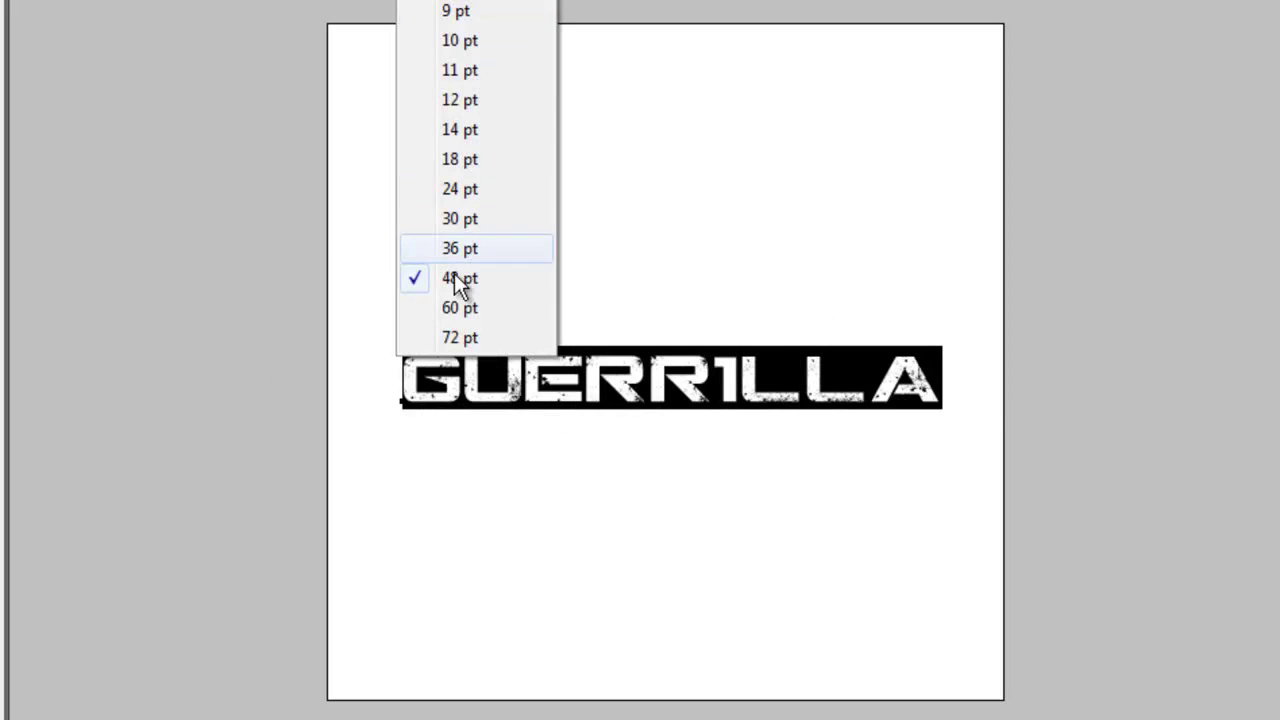
{"action": "left_click", "coordinate": [463, 309]}
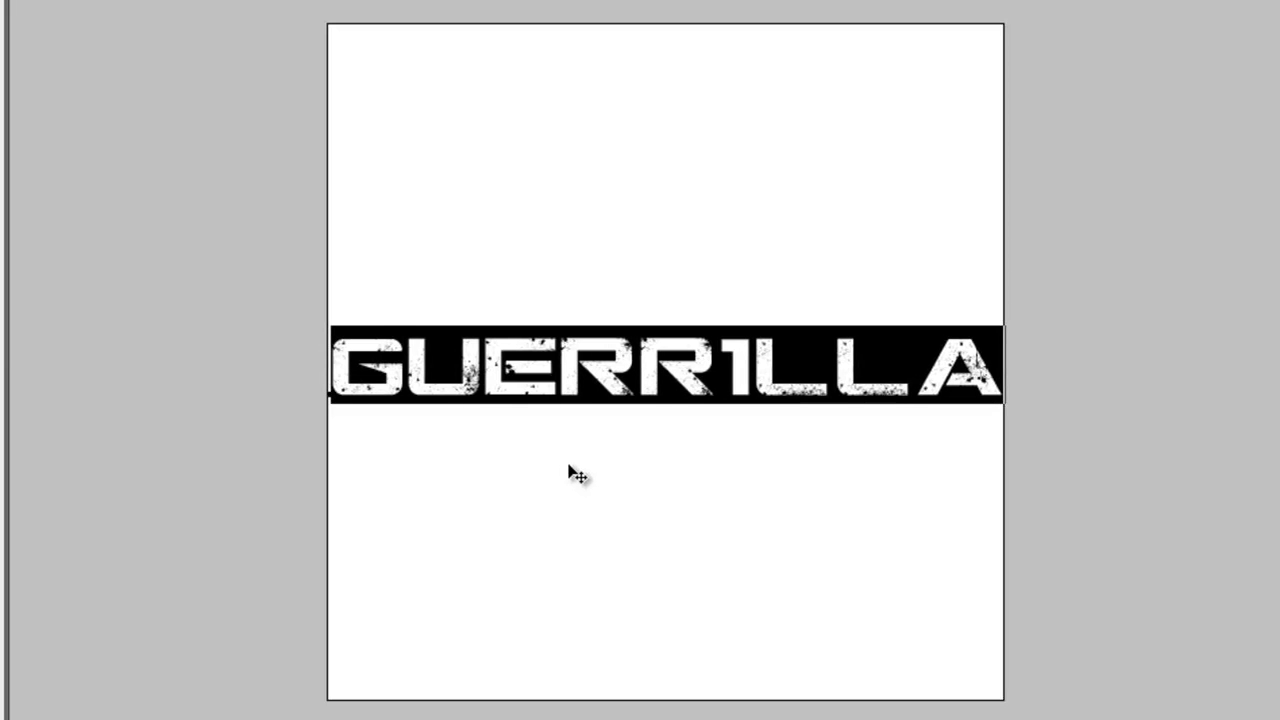
Commit the GUERR1LLA text and delete the empty Layer 1
{"action": "key", "text": "ctrl+Return"}
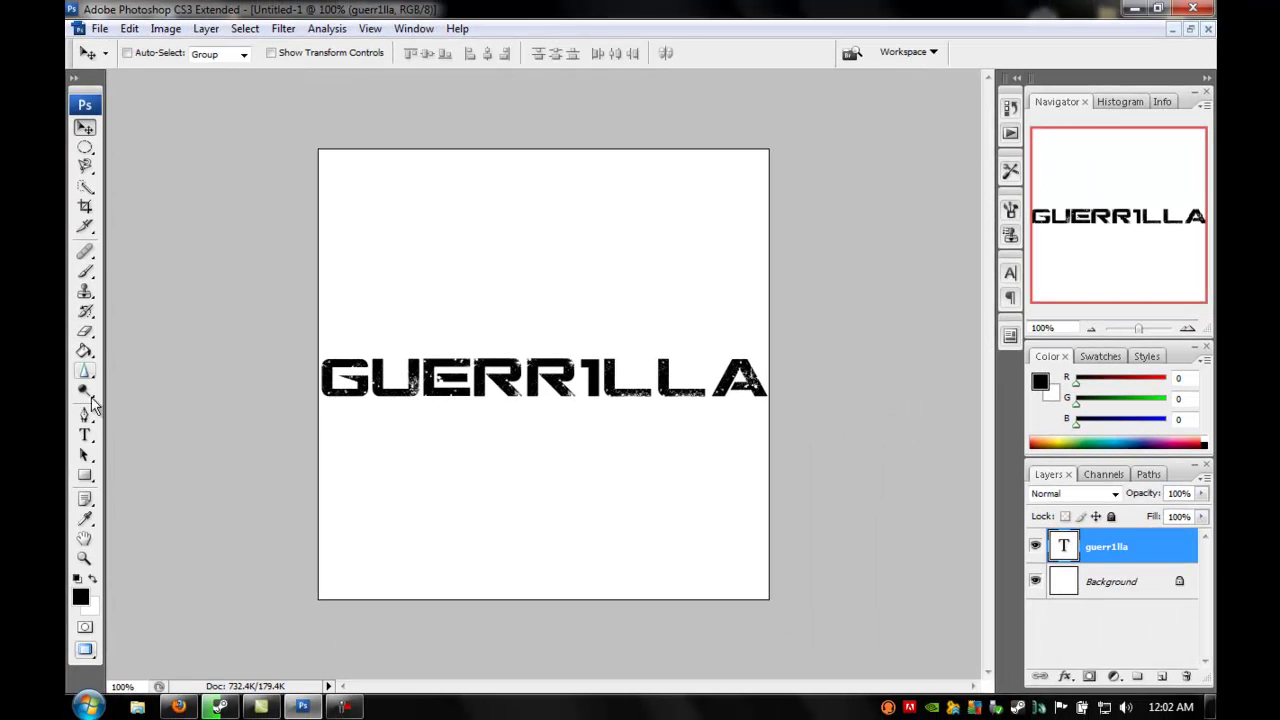
{"action": "left_click", "coordinate": [85, 435]}
{"action": "left_click", "coordinate": [576, 390]}
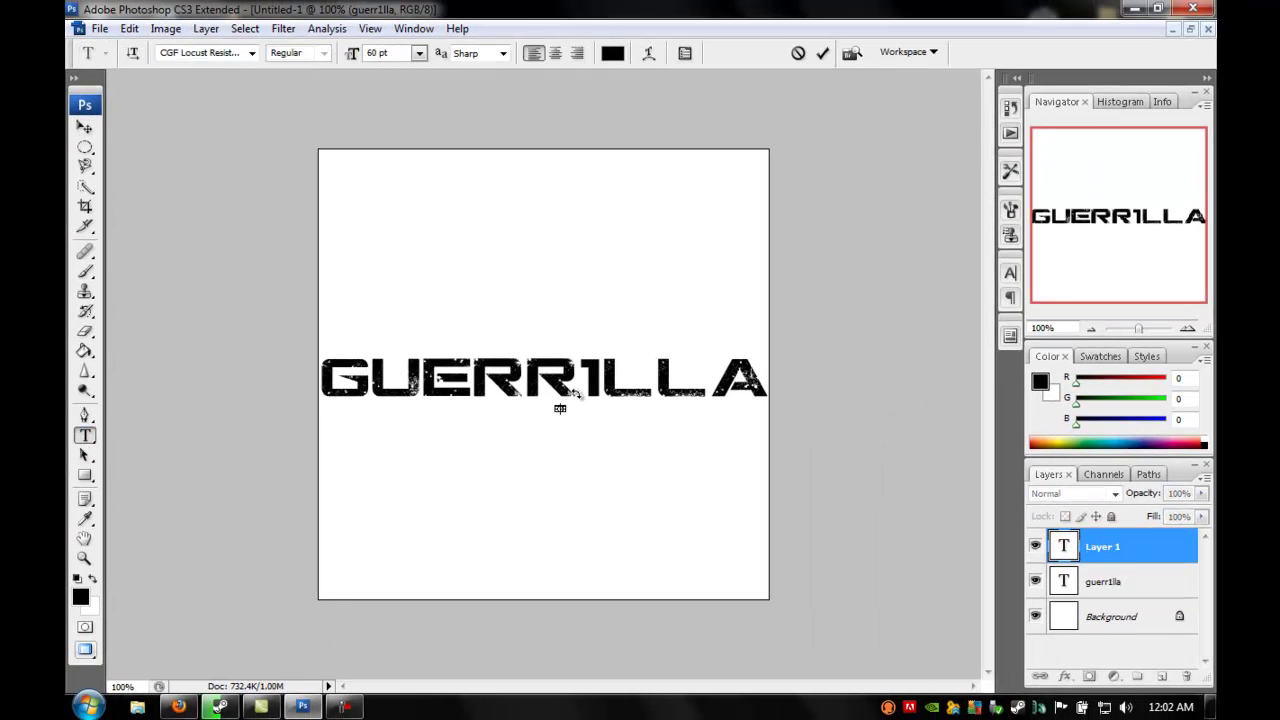
{"action": "left_click", "coordinate": [1080, 580]}
{"action": "left_click", "coordinate": [1102, 548]}
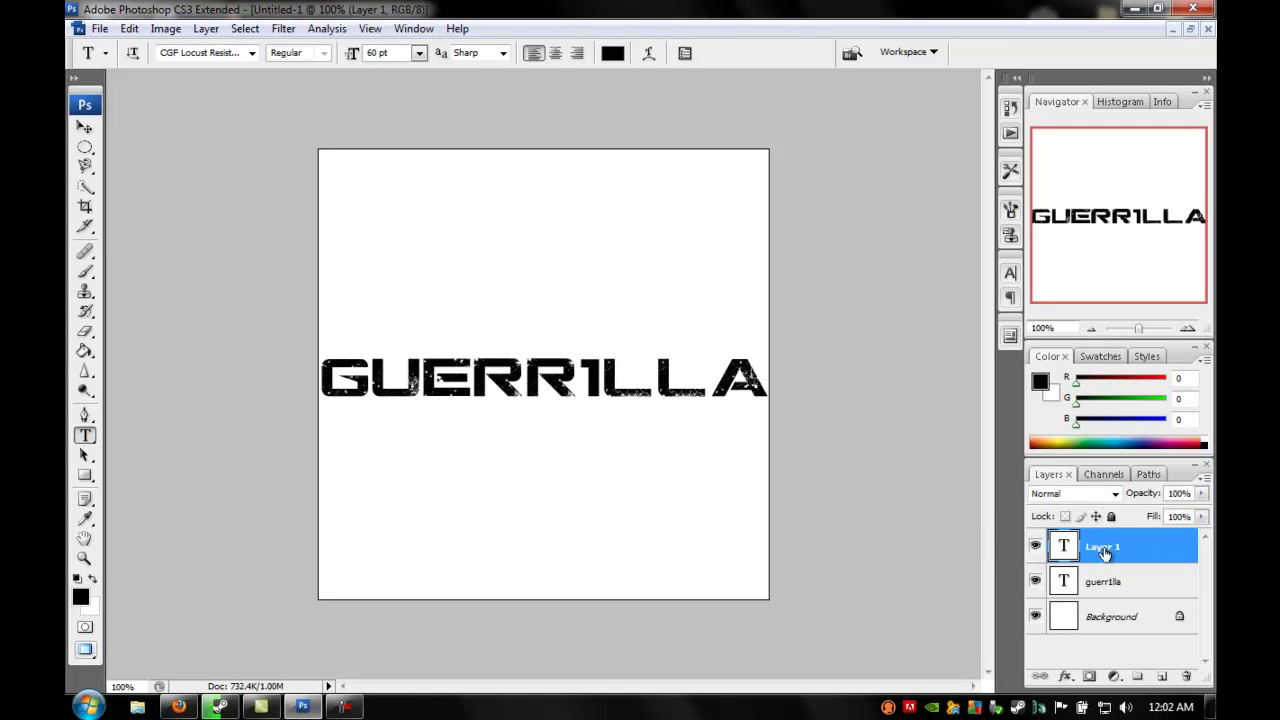
{"action": "right_click", "coordinate": [1102, 548]}
{"action": "left_click", "coordinate": [1072, 92]}
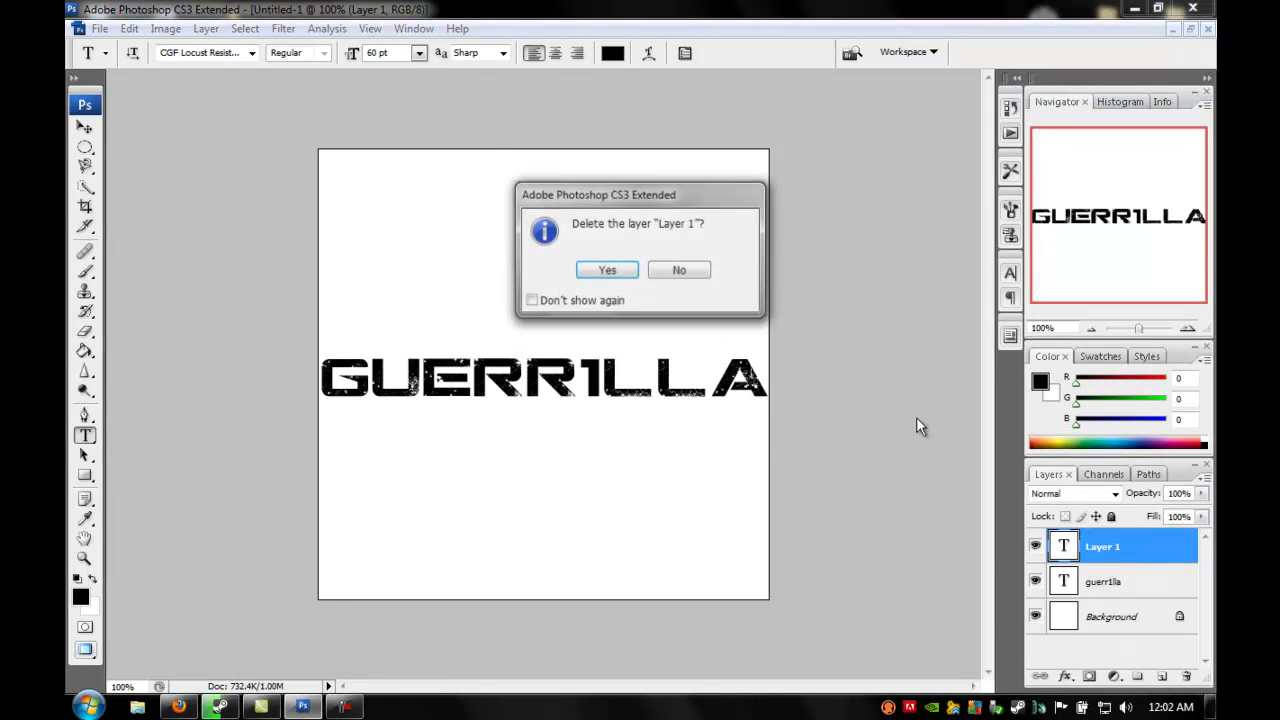
{"action": "left_click", "coordinate": [620, 272]}
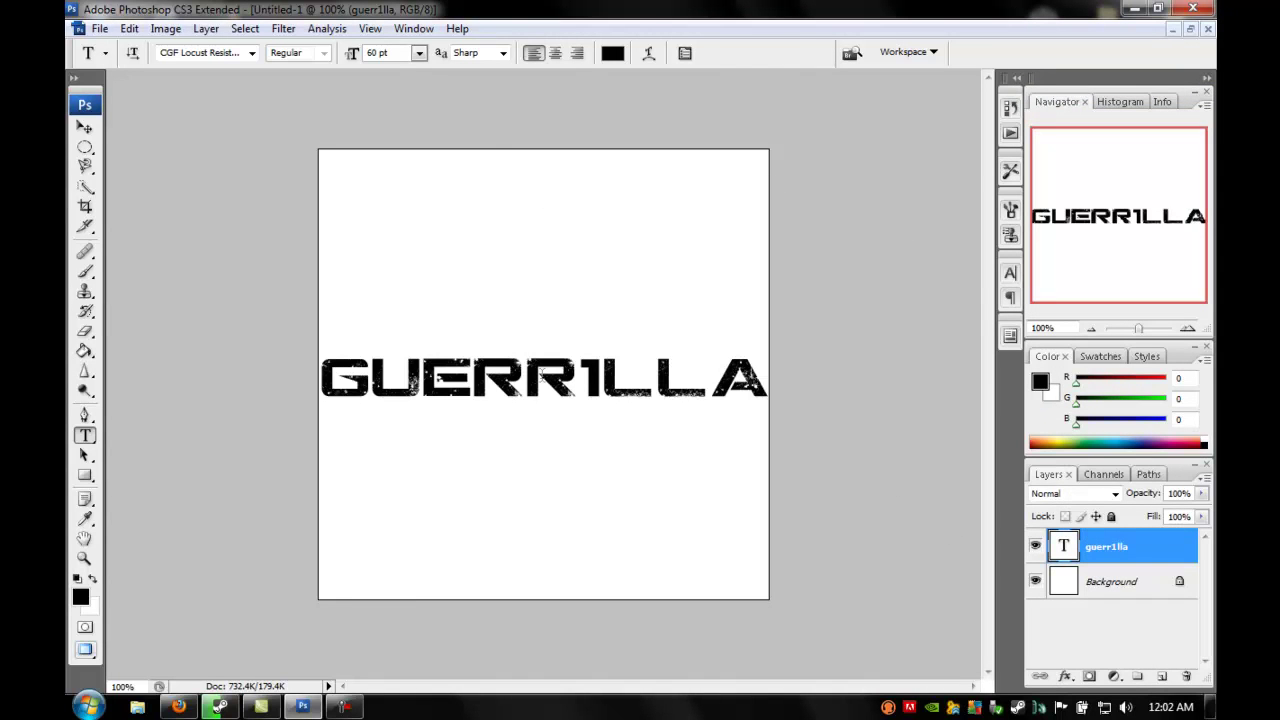
Select all the GUERR1LLA letters in the text for editing
{"action": "left_click", "coordinate": [545, 388]}
{"action": "left_click", "coordinate": [762, 380]}
{"action": "left_click_drag", "start_coordinate": [757, 378], "coordinate": [320, 388]}
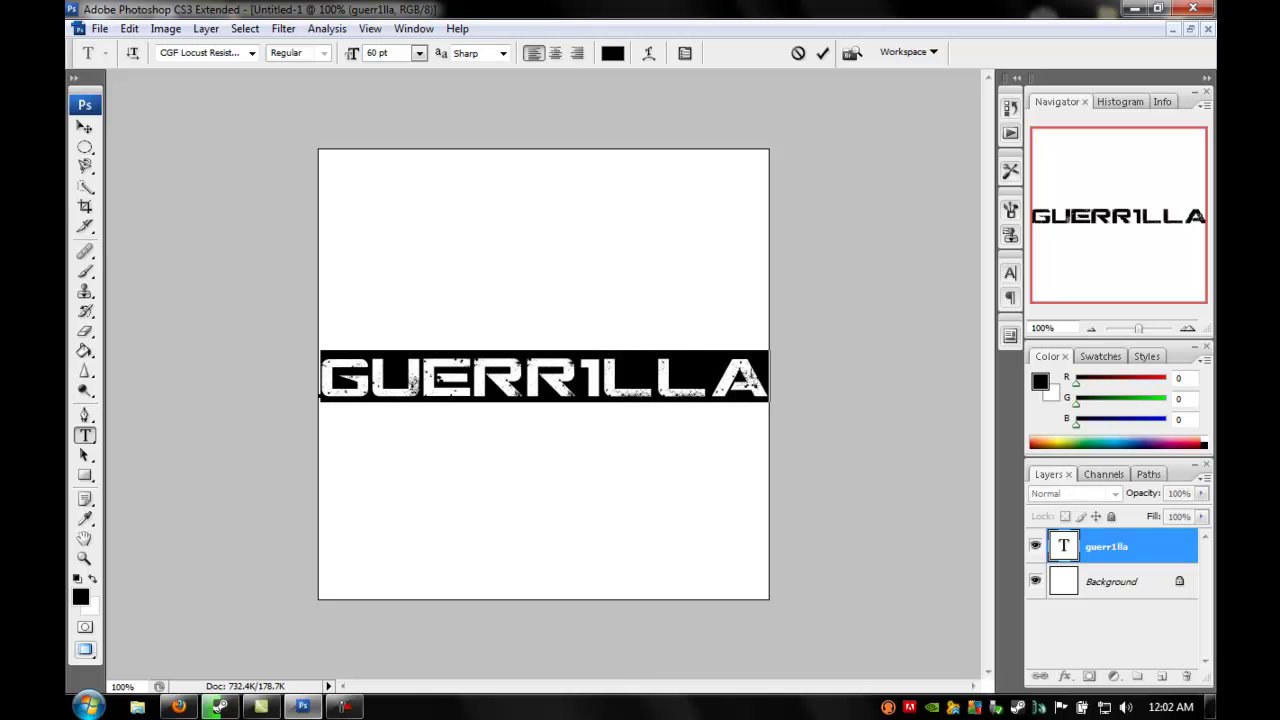
Retype GUERR1LLA in CGF Locust Resistance, commit it and nudge it slightly right
{"action": "key", "text": "BackSpace"}
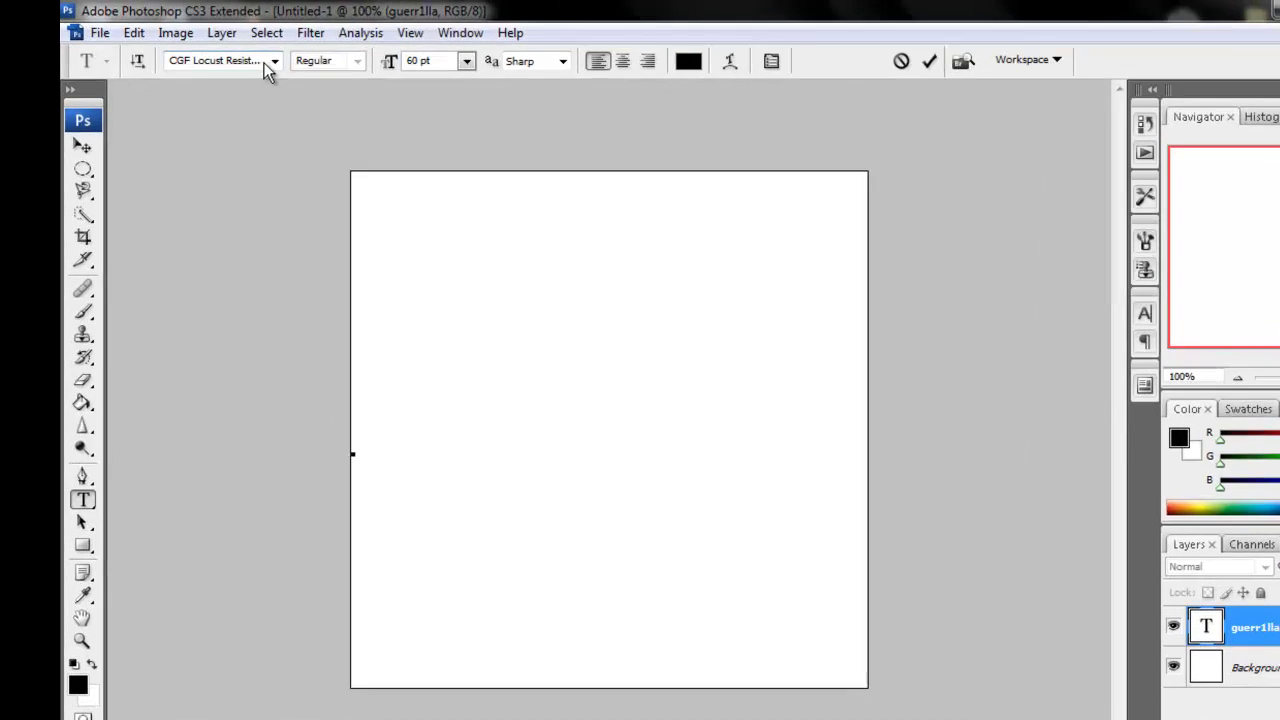
{"action": "left_click", "coordinate": [252, 53]}
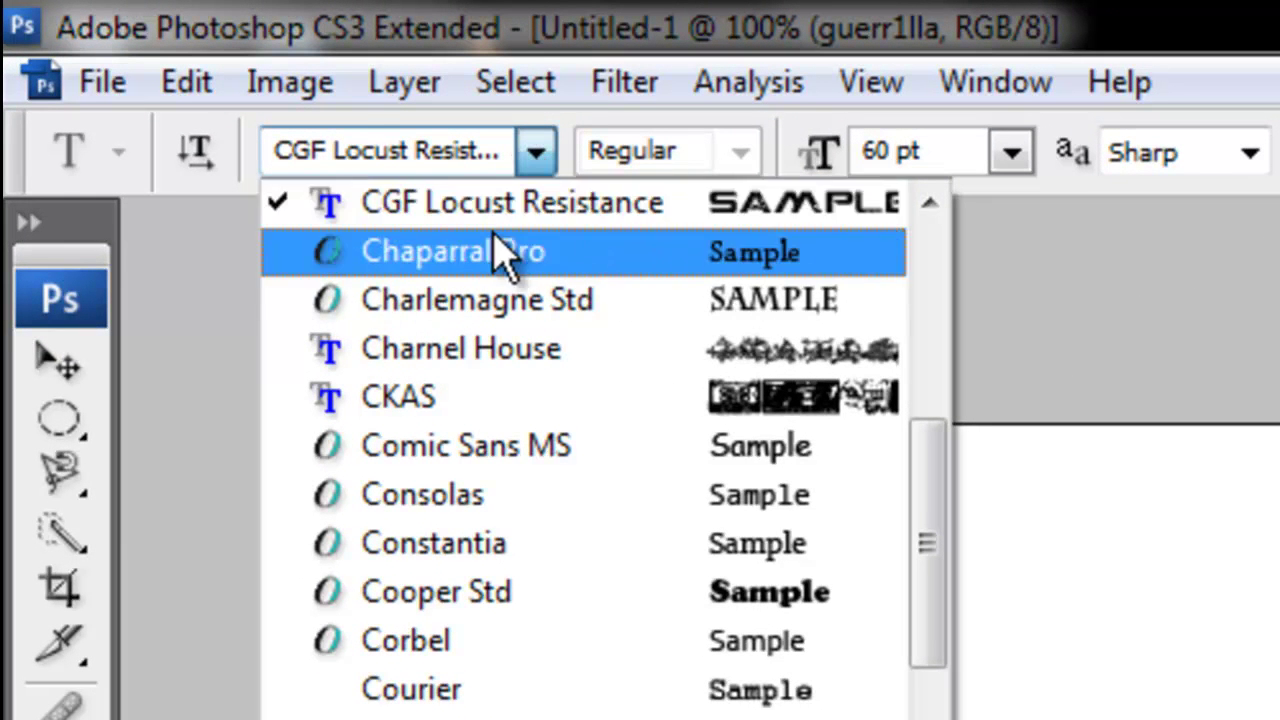
{"action": "left_click", "coordinate": [536, 152]}
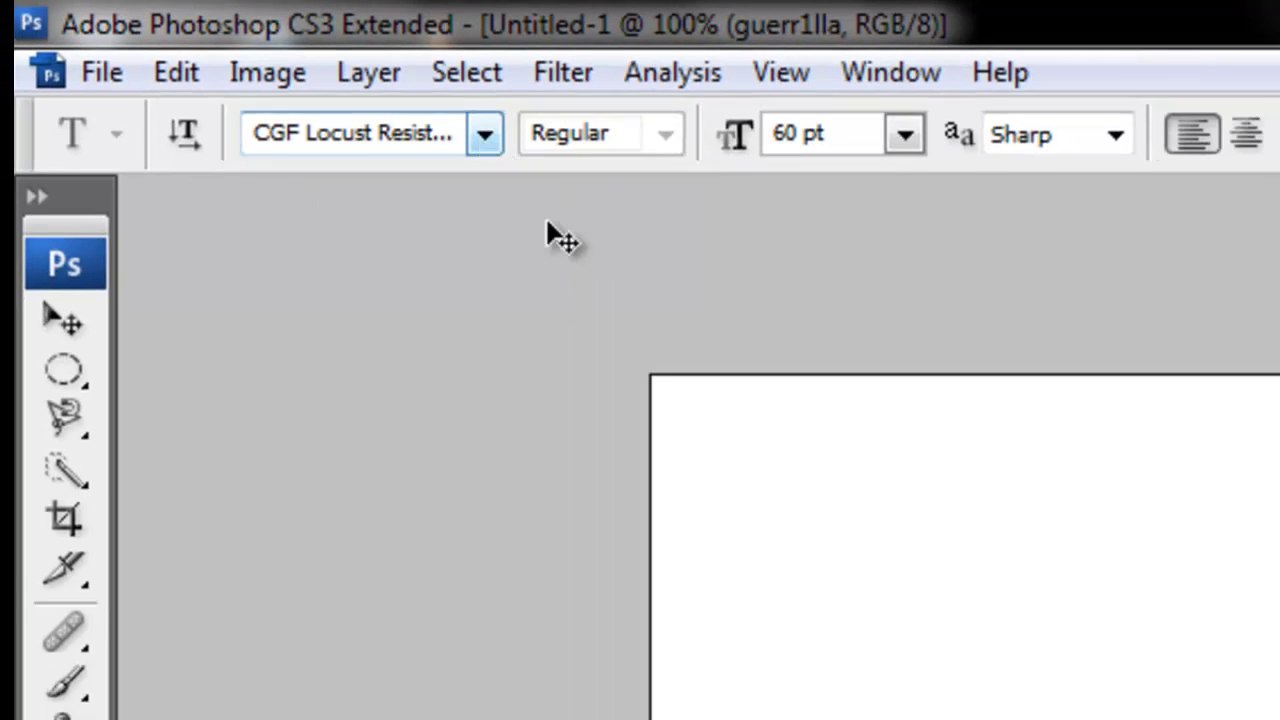
{"action": "type", "text": "G"}
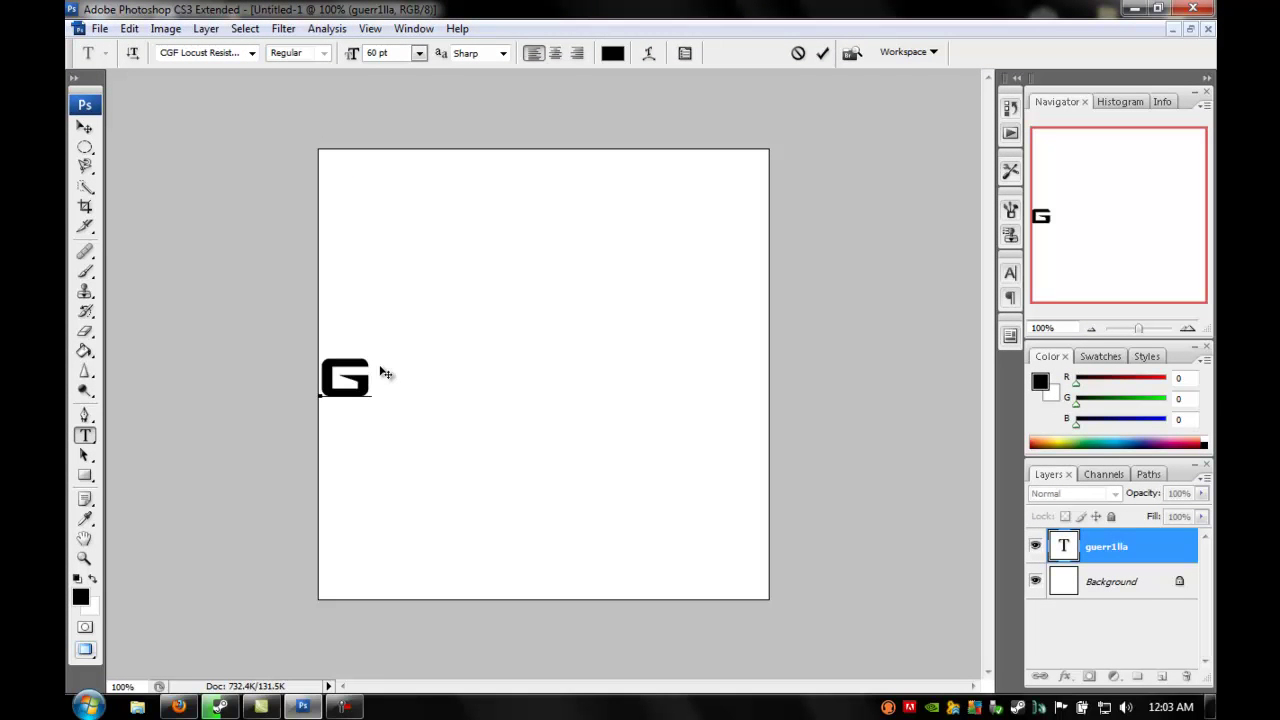
{"action": "type", "text": "Uerri"}
{"action": "key", "text": "BackSpace"}
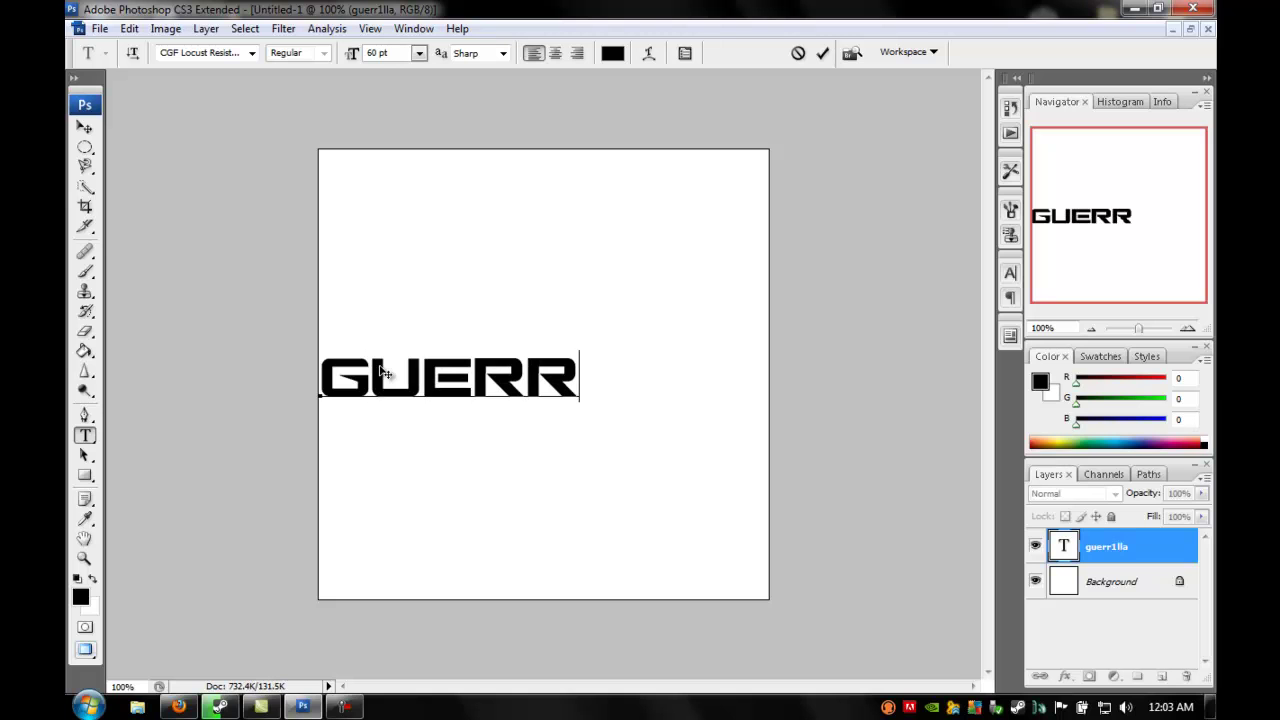
{"action": "type", "text": "1lla"}
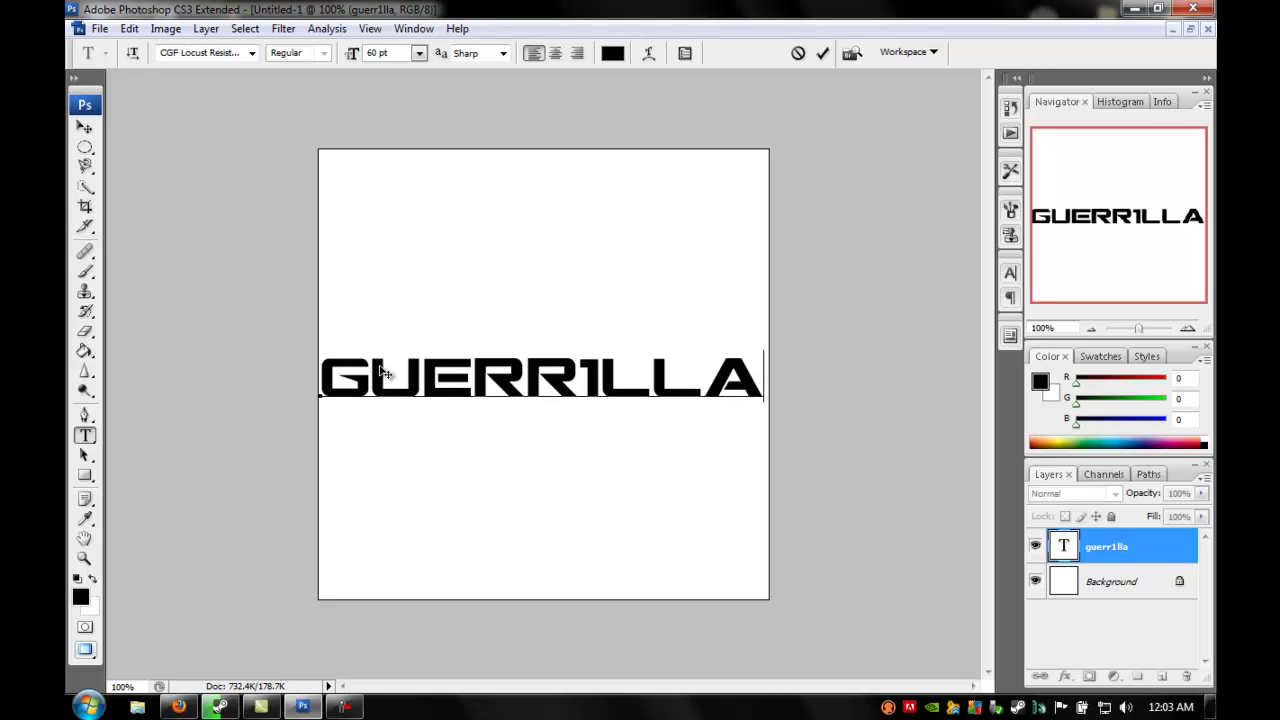
{"action": "left_click", "coordinate": [84, 127]}
{"action": "left_click_drag", "start_coordinate": [531, 390], "coordinate": [535, 390]}
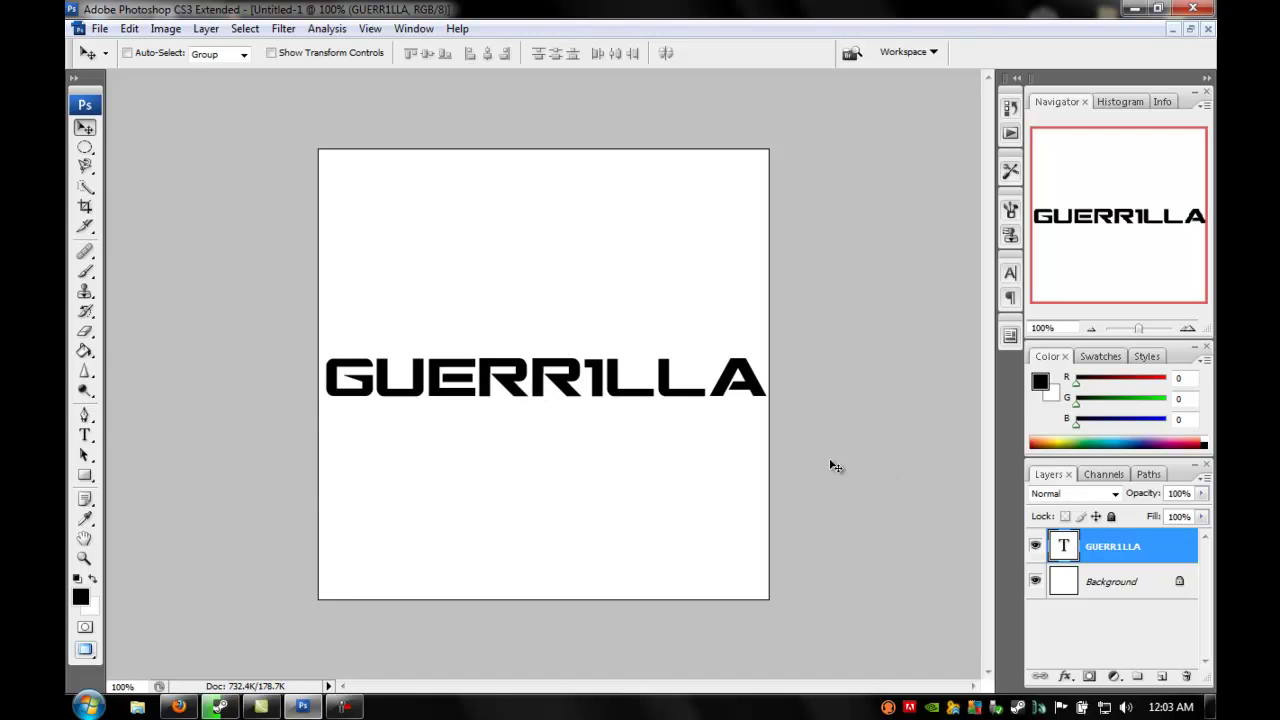
In the text layer's Blending Options, try a blue Outer Glow and Inner Glow, then remove both
{"action": "right_click", "coordinate": [1099, 548]}
{"action": "left_click", "coordinate": [1065, 44]}
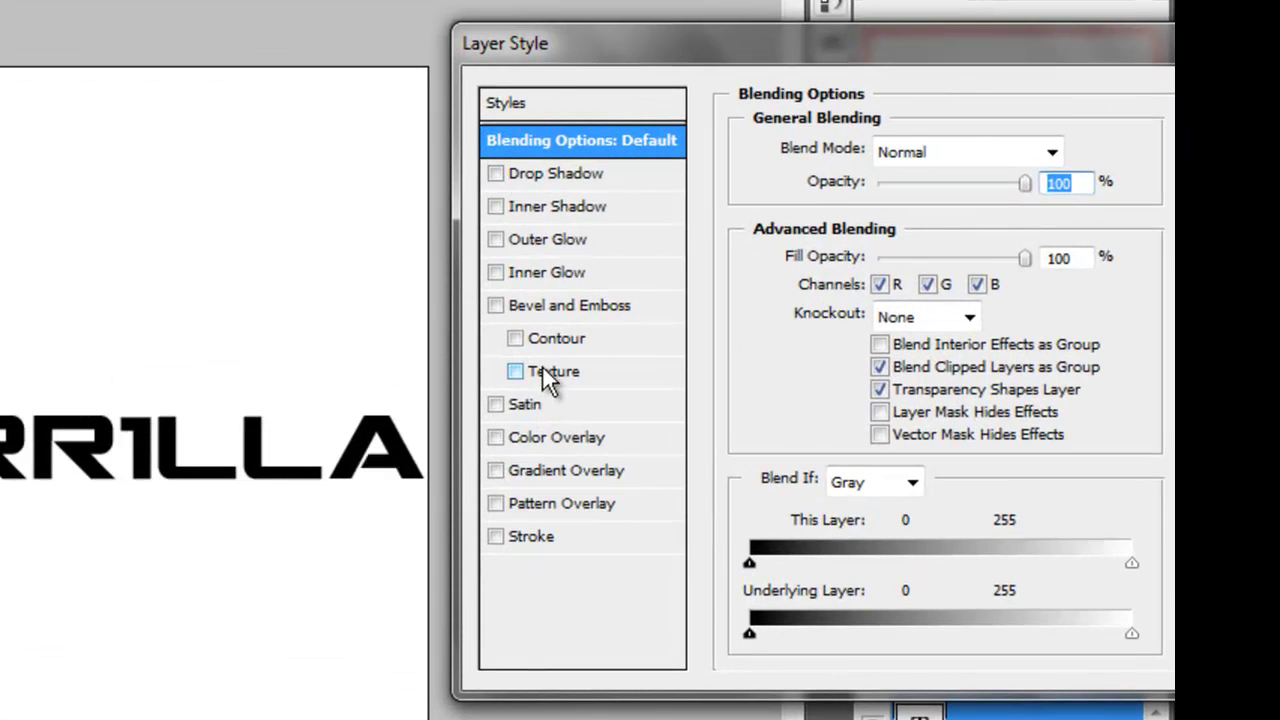
{"action": "left_click_drag", "start_coordinate": [561, 42], "coordinate": [575, 24]}
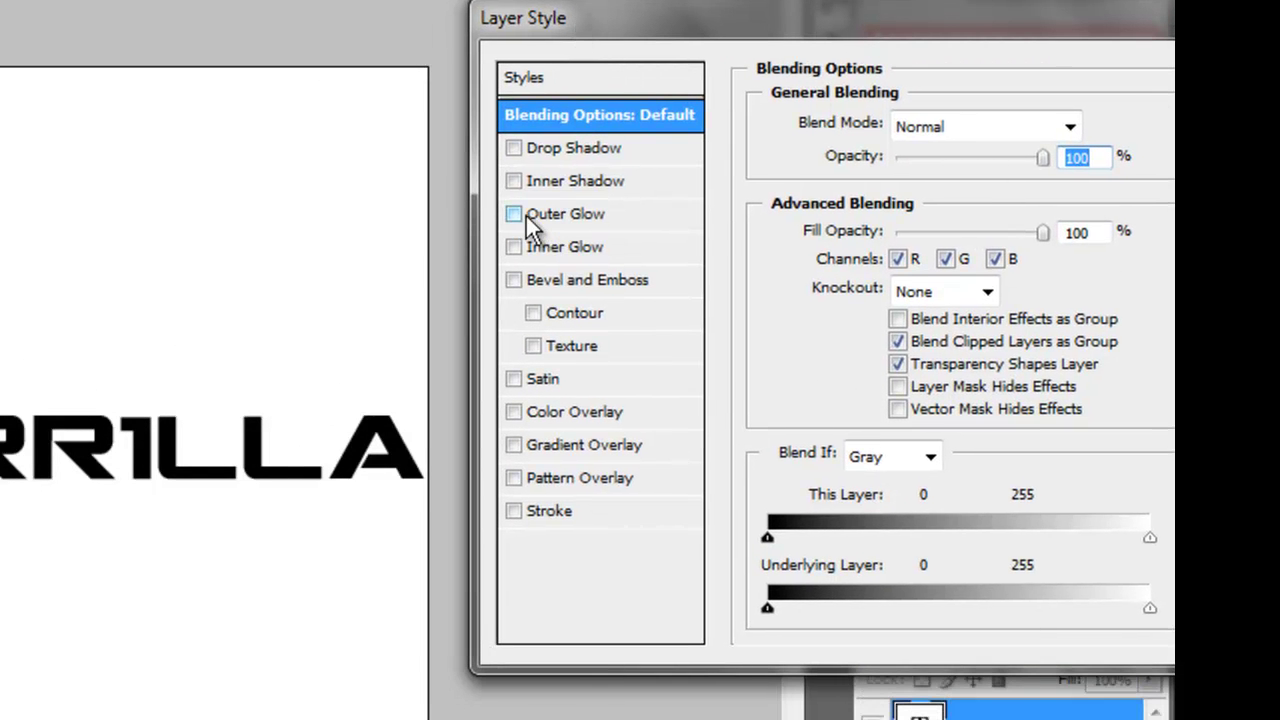
{"action": "left_click", "coordinate": [553, 216]}
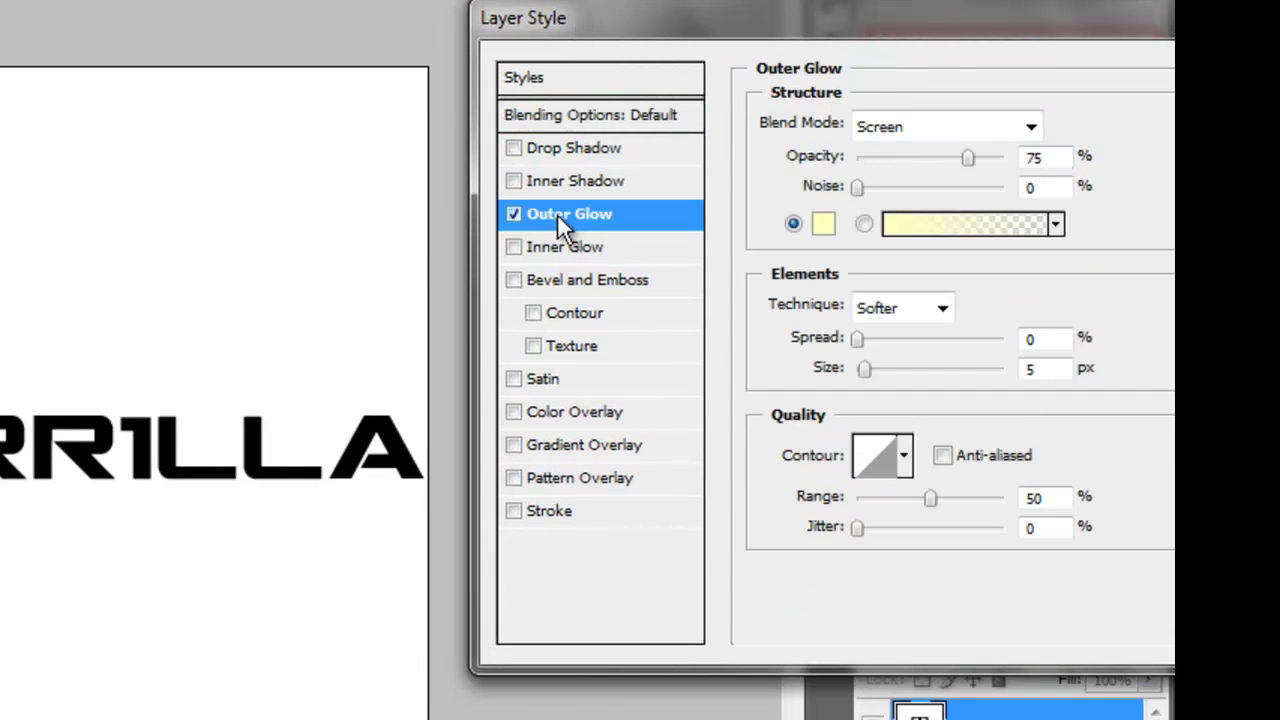
{"action": "left_click", "coordinate": [818, 224]}
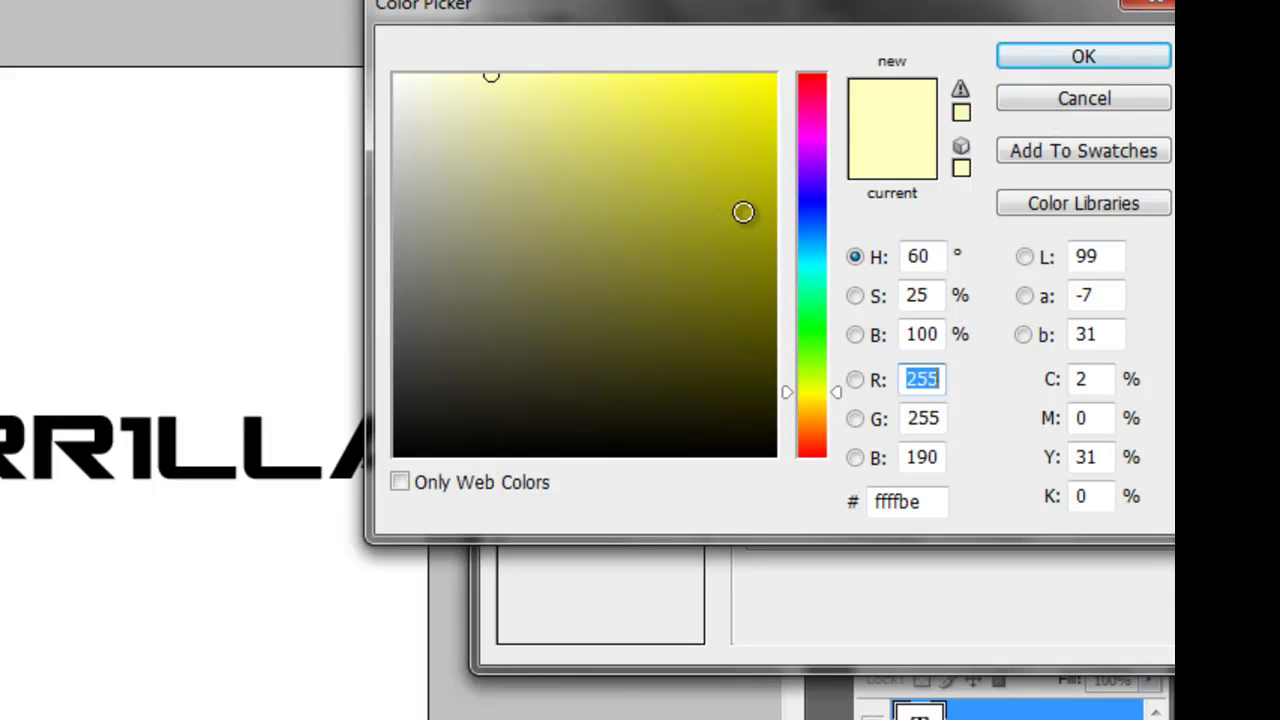
{"action": "left_click", "coordinate": [811, 221]}
{"action": "mouse_move", "coordinate": [671, 194]}
{"action": "left_mouse_down"}
{"action": "mouse_move", "coordinate": [703, 125]}
{"action": "mouse_move", "coordinate": [786, 78]}
{"action": "mouse_move", "coordinate": [737, 230]}
{"action": "left_mouse_up"}
{"action": "left_click", "coordinate": [1078, 100]}
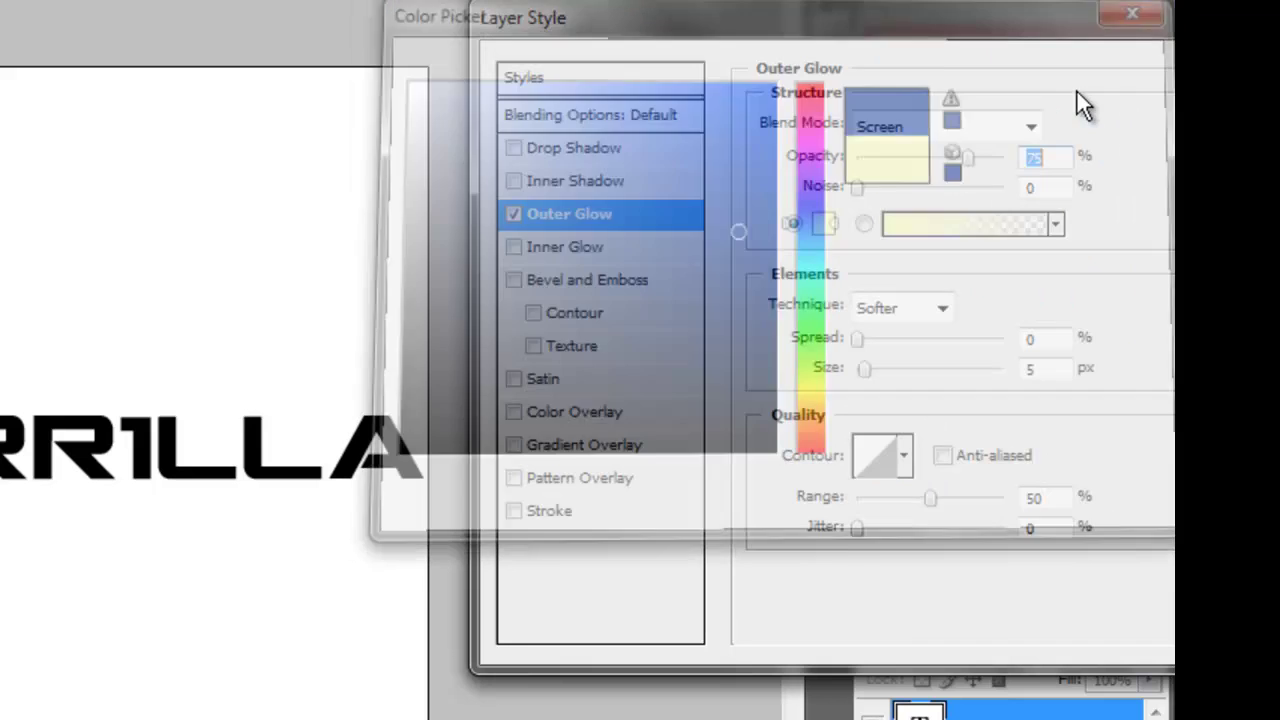
{"action": "left_click", "coordinate": [512, 246]}
{"action": "left_click", "coordinate": [512, 246]}
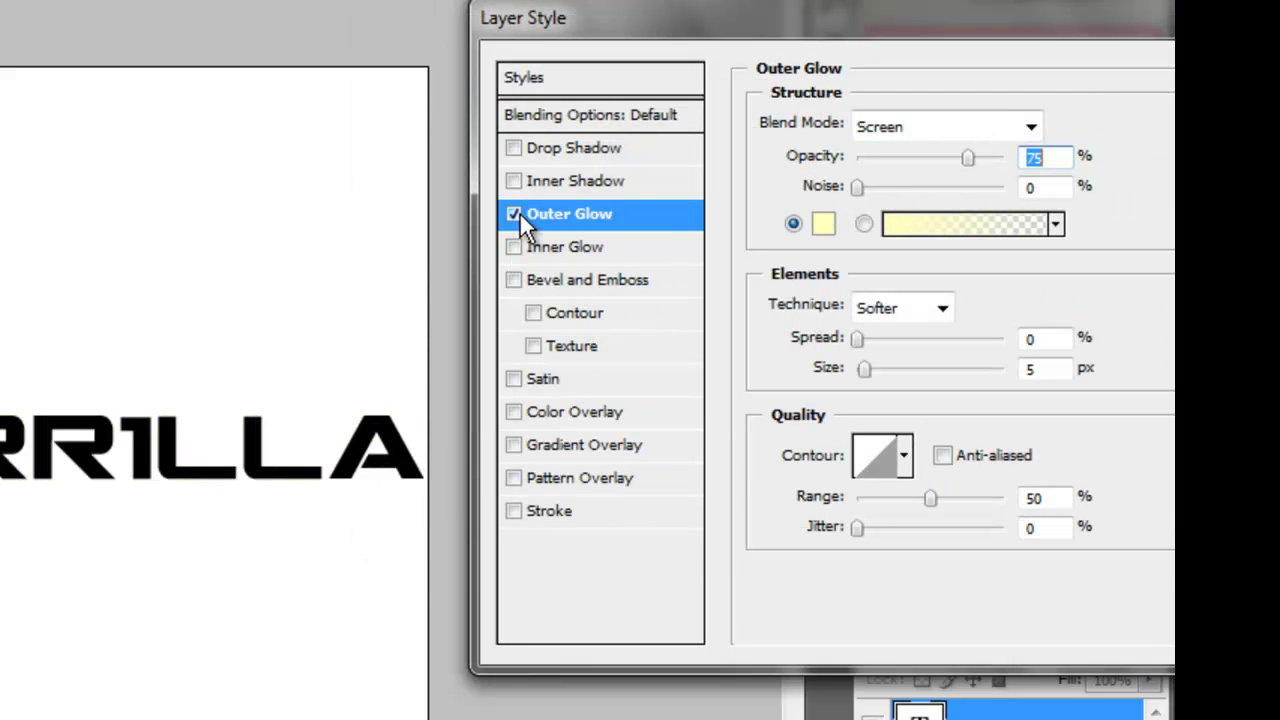
{"action": "left_click", "coordinate": [514, 213]}
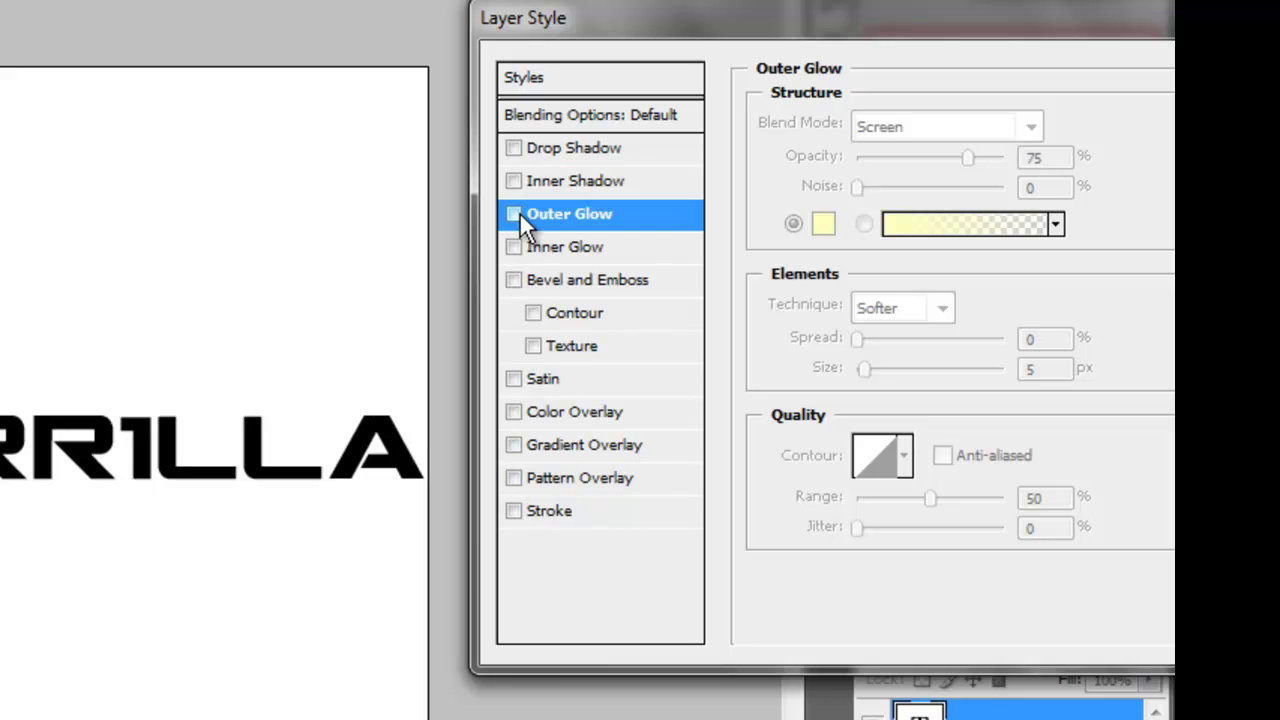
Add a Stroke effect to the letters with a light grey colour
{"action": "left_click", "coordinate": [514, 510]}
{"action": "left_click", "coordinate": [552, 512]}
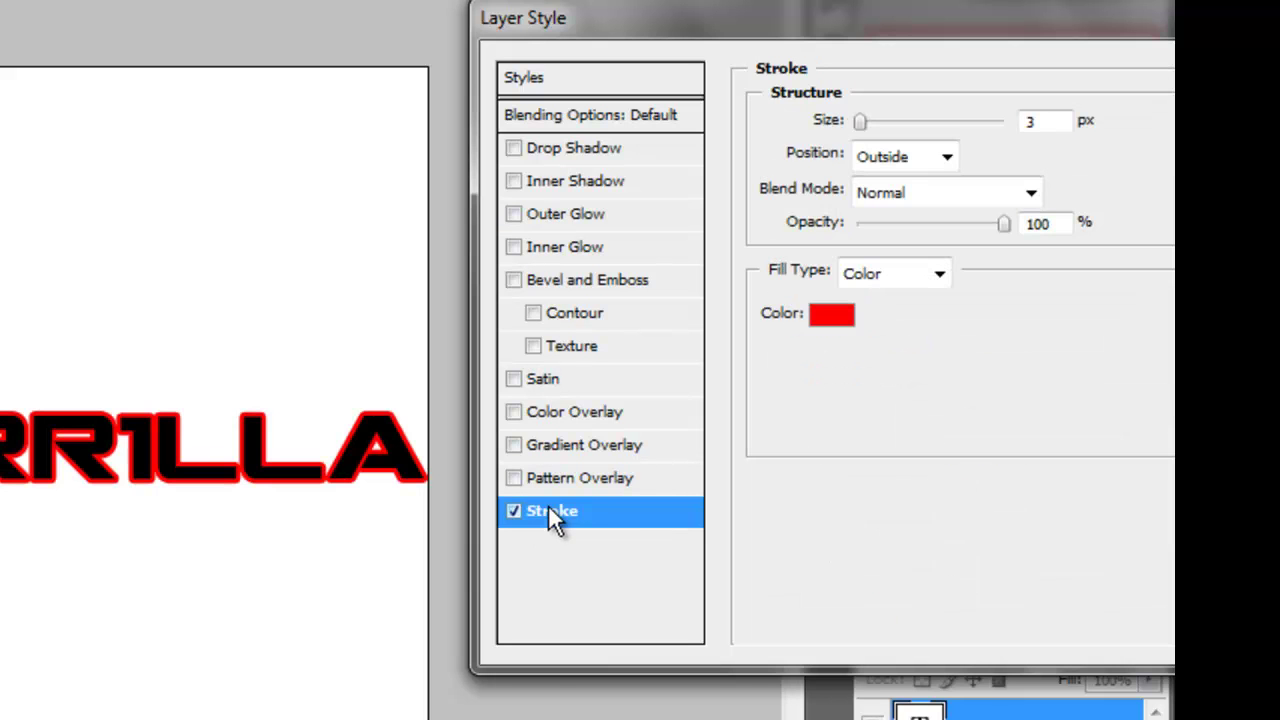
{"action": "left_click", "coordinate": [828, 312]}
{"action": "left_click", "coordinate": [388, 260]}
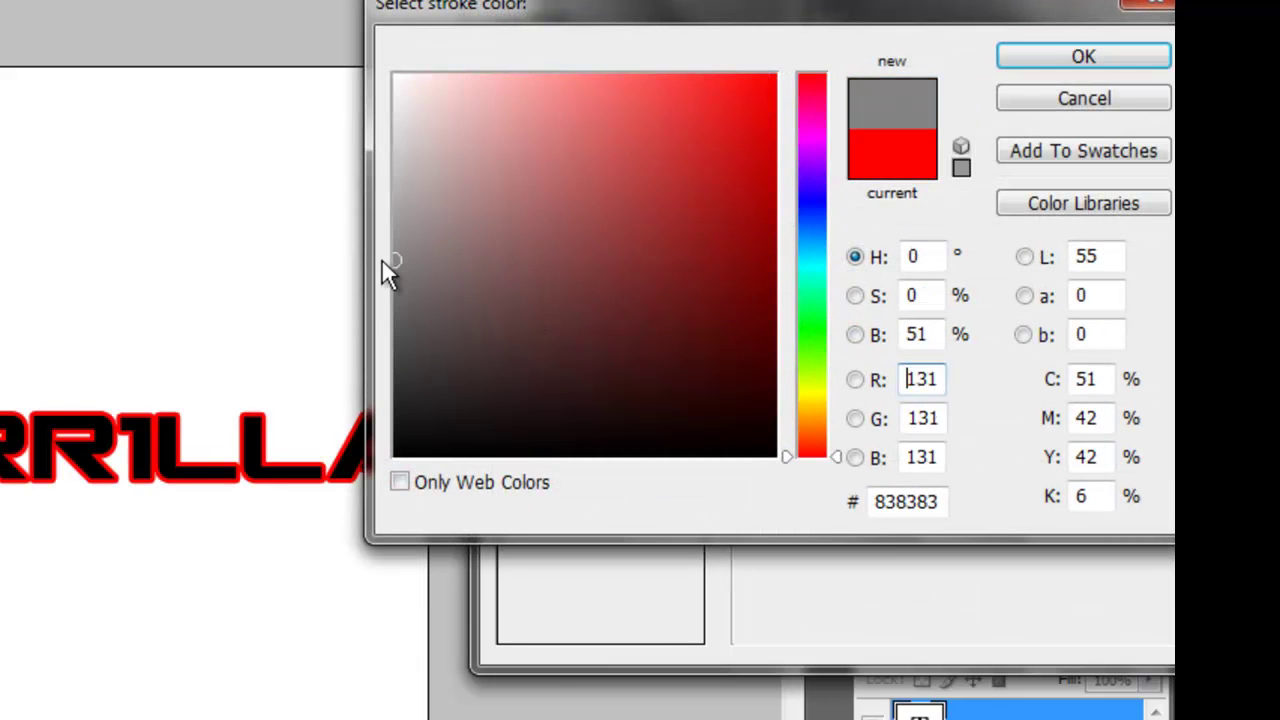
{"action": "left_click_drag", "start_coordinate": [383, 258], "coordinate": [389, 201]}
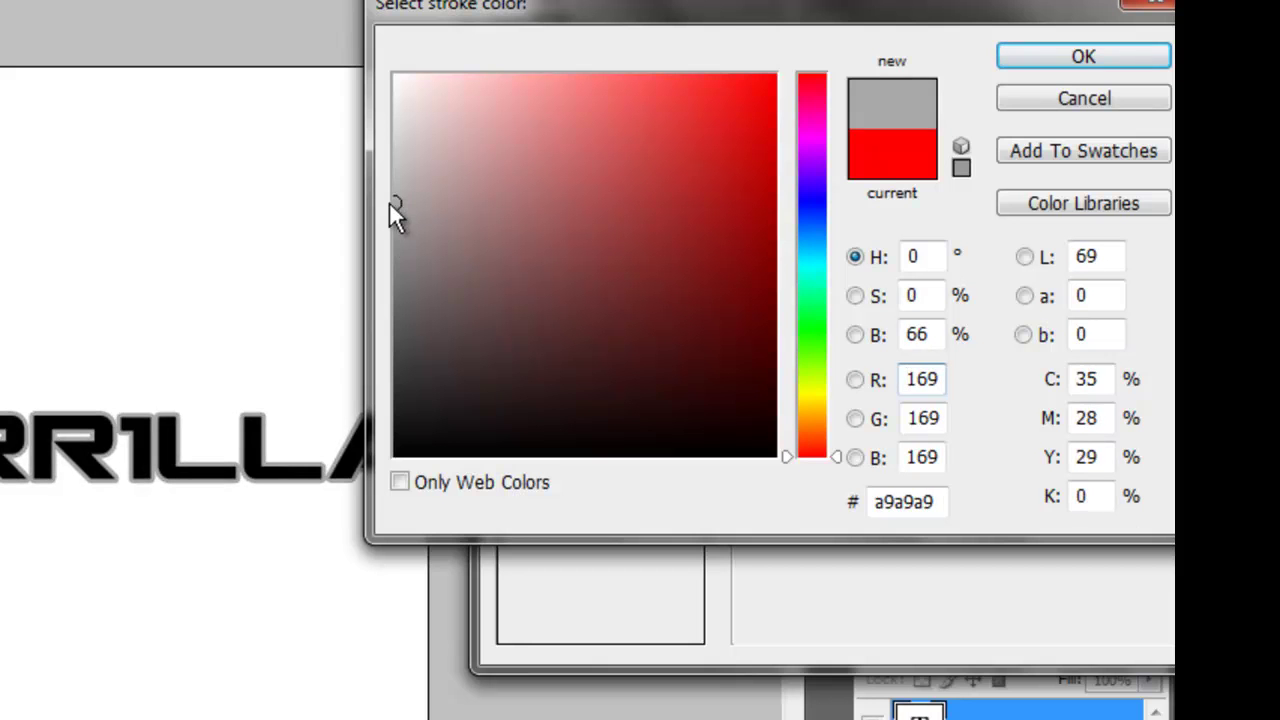
{"action": "left_click", "coordinate": [1045, 62]}
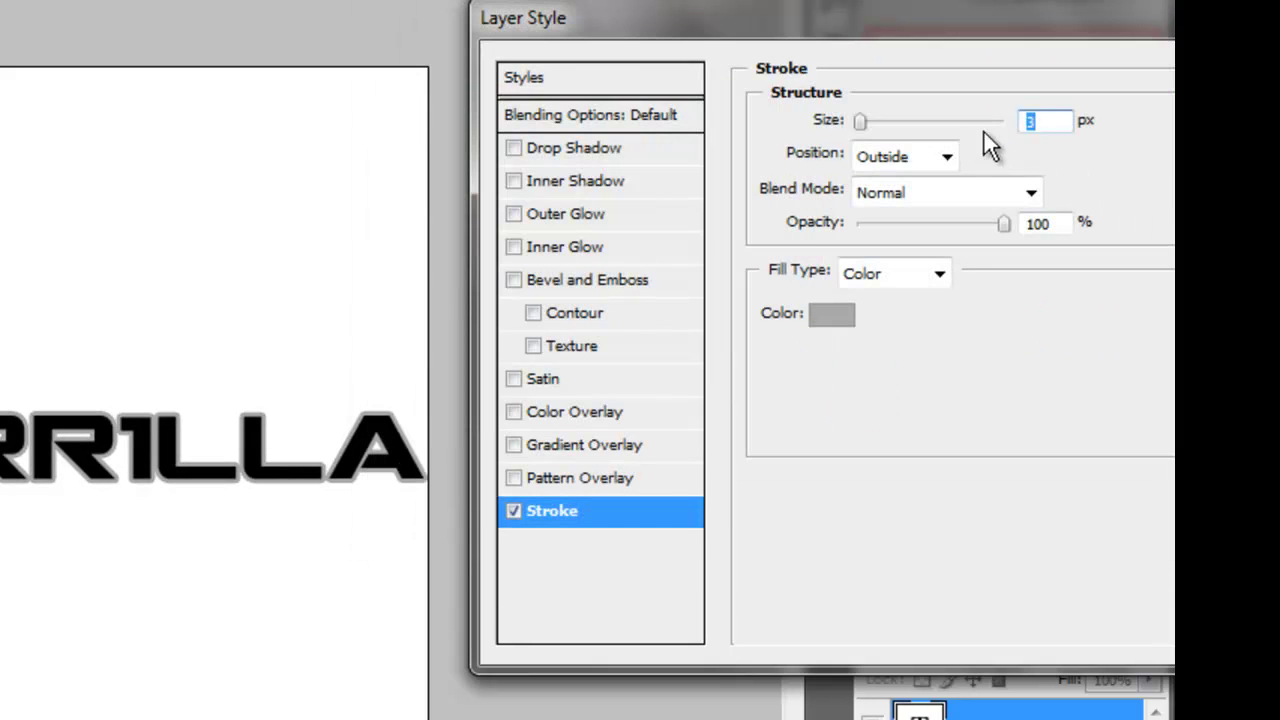
Make the stroke 2 px with a Gradient fill, adjust its scale, and apply
{"action": "type", "text": "2"}
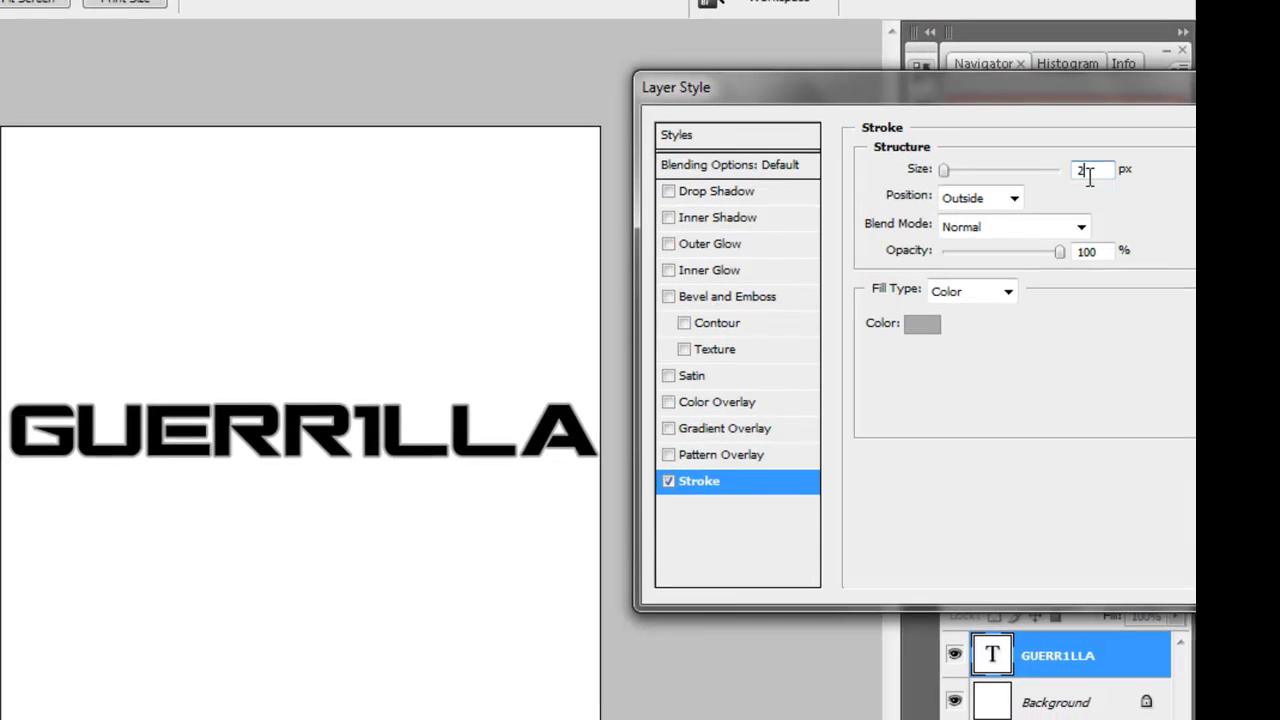
{"action": "left_click", "coordinate": [968, 300]}
{"action": "left_click", "coordinate": [962, 336]}
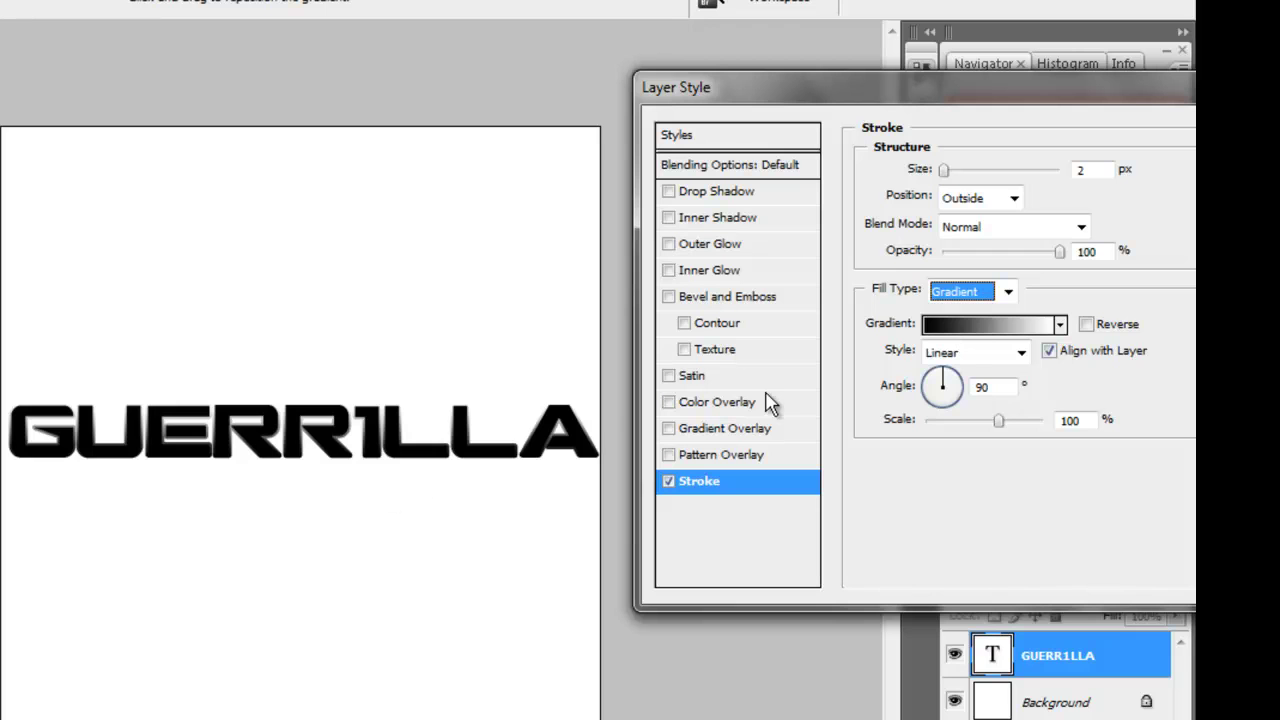
{"action": "mouse_move", "coordinate": [268, 442]}
{"action": "left_mouse_down"}
{"action": "mouse_move", "coordinate": [285, 455]}
{"action": "mouse_move", "coordinate": [277, 465]}
{"action": "mouse_move", "coordinate": [273, 447]}
{"action": "left_mouse_up"}
{"action": "mouse_move", "coordinate": [997, 421]}
{"action": "left_mouse_down"}
{"action": "mouse_move", "coordinate": [894, 423]}
{"action": "mouse_move", "coordinate": [1073, 428]}
{"action": "mouse_move", "coordinate": [997, 435]}
{"action": "left_mouse_up"}
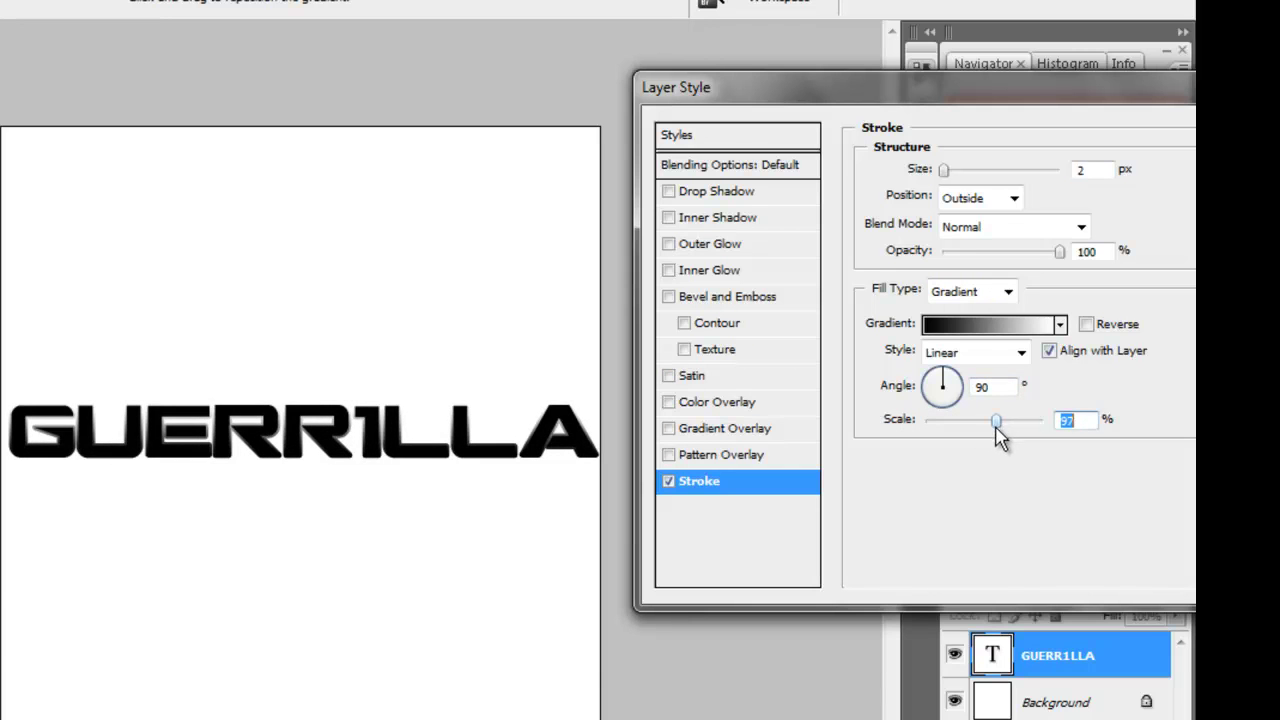
{"action": "left_click", "coordinate": [668, 481]}
{"action": "left_click", "coordinate": [668, 481]}
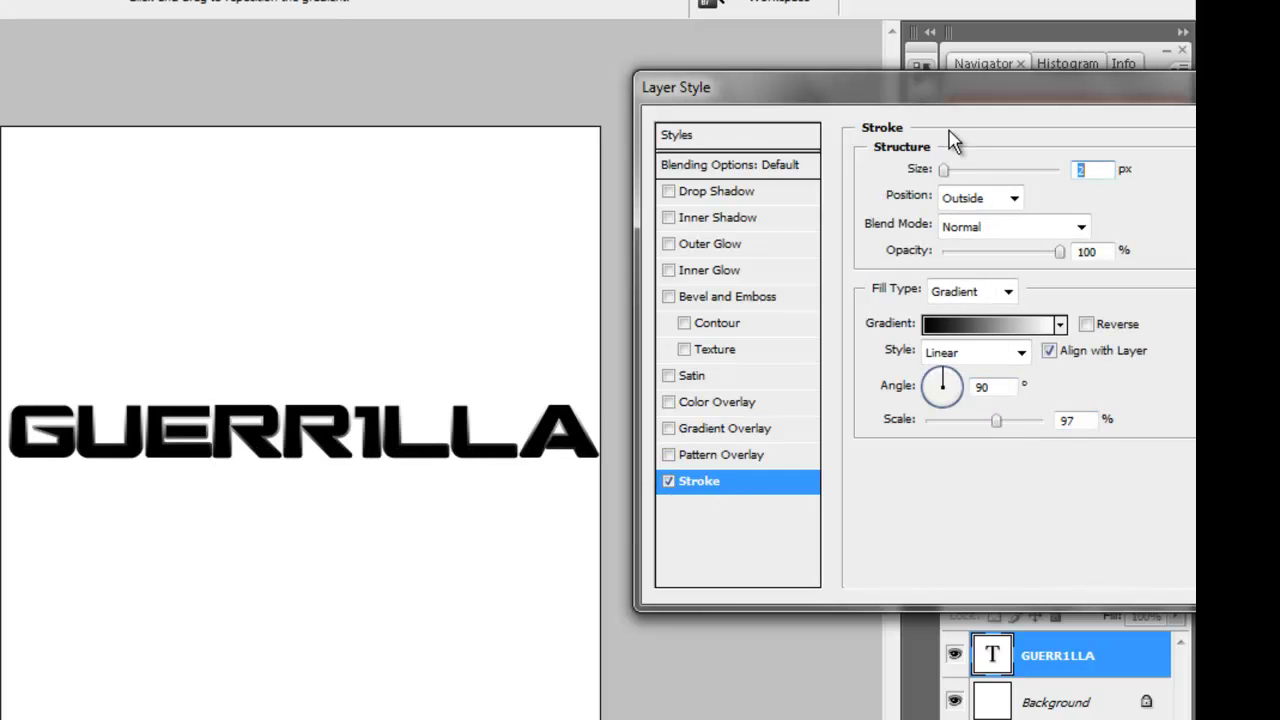
{"action": "left_click_drag", "start_coordinate": [860, 95], "coordinate": [701, 95]}
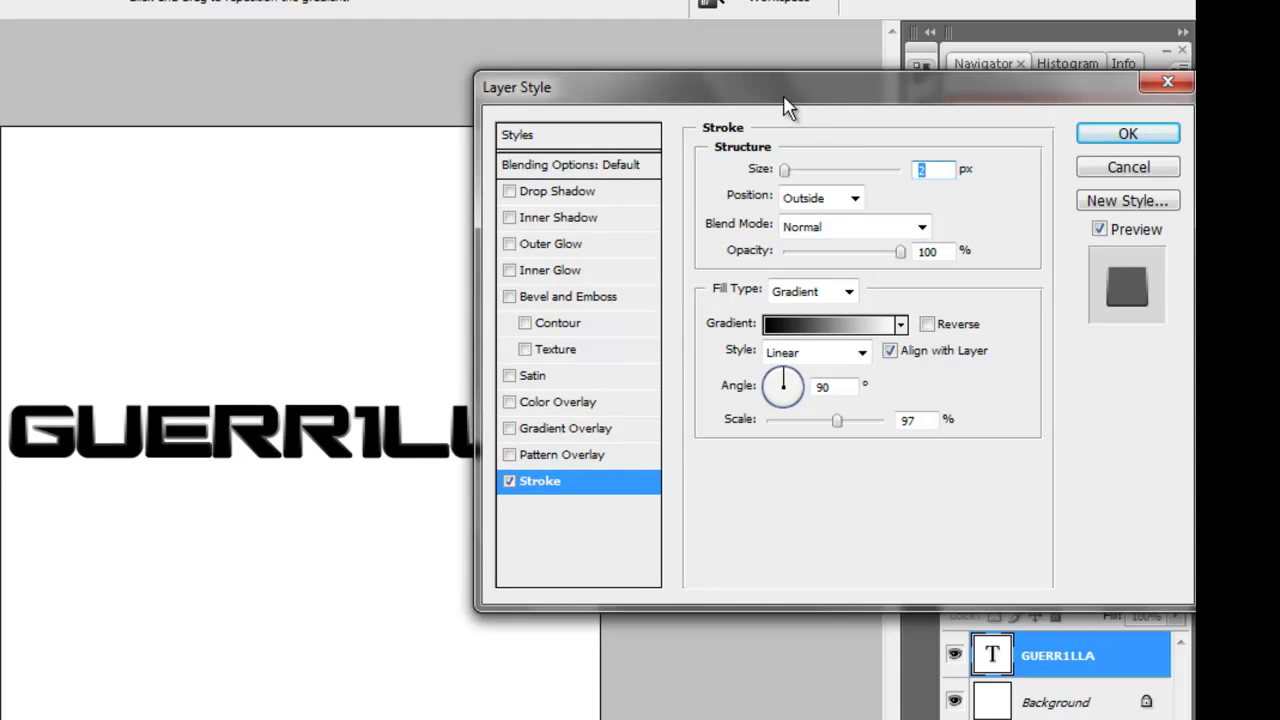
{"action": "left_click_drag", "start_coordinate": [786, 100], "coordinate": [917, 98]}
{"action": "mouse_move", "coordinate": [963, 432]}
{"action": "left_mouse_down"}
{"action": "mouse_move", "coordinate": [1006, 434]}
{"action": "mouse_move", "coordinate": [857, 434]}
{"action": "mouse_move", "coordinate": [957, 446]}
{"action": "left_mouse_up"}
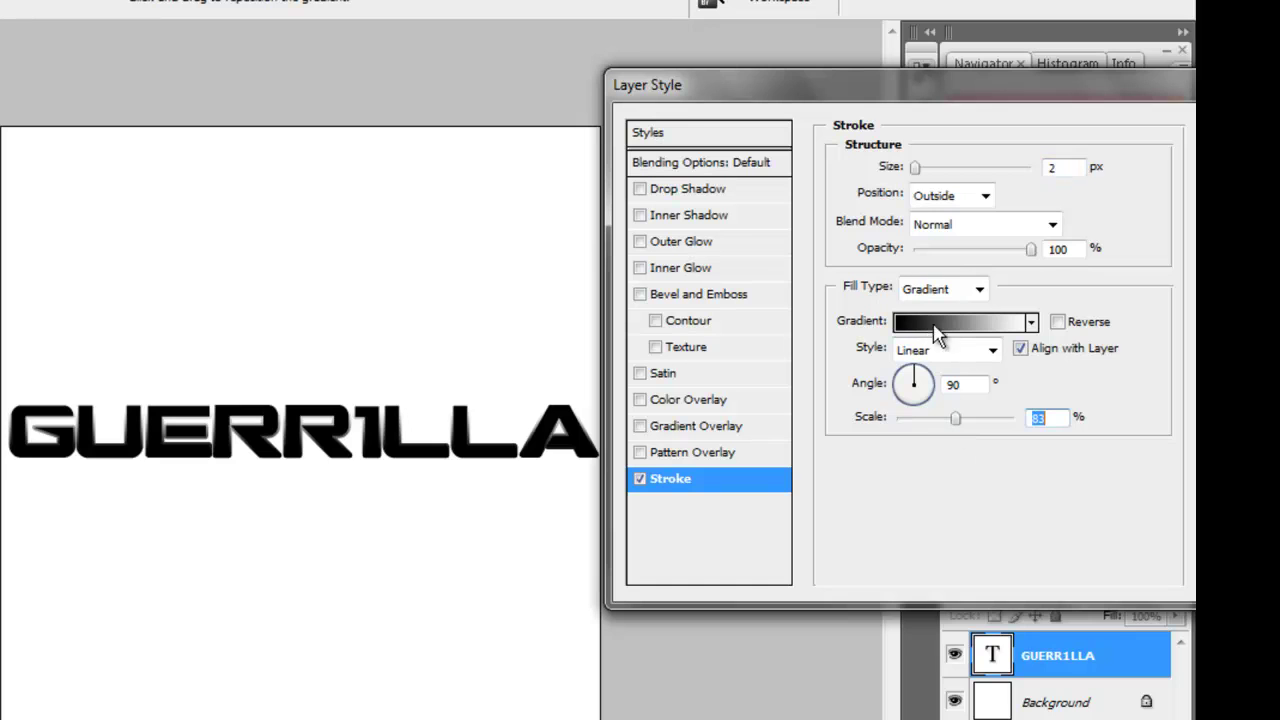
{"action": "left_click_drag", "start_coordinate": [751, 91], "coordinate": [601, 92]}
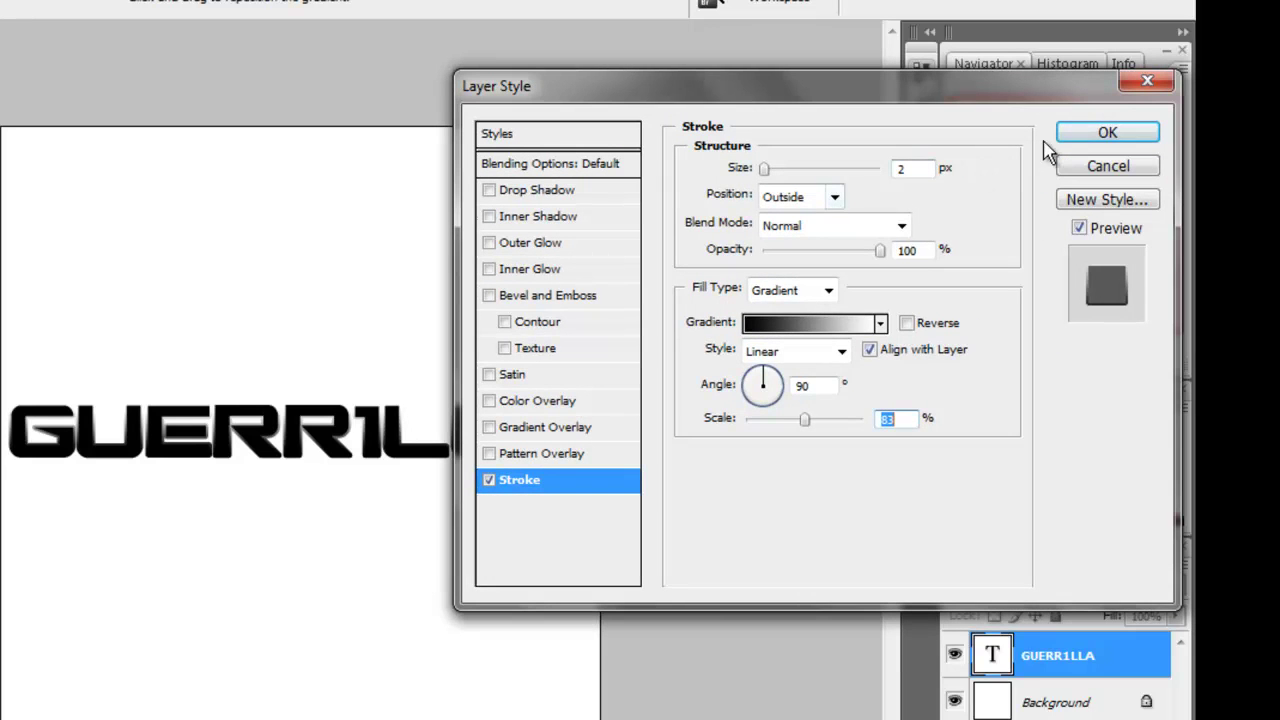
{"action": "left_click", "coordinate": [1100, 137]}
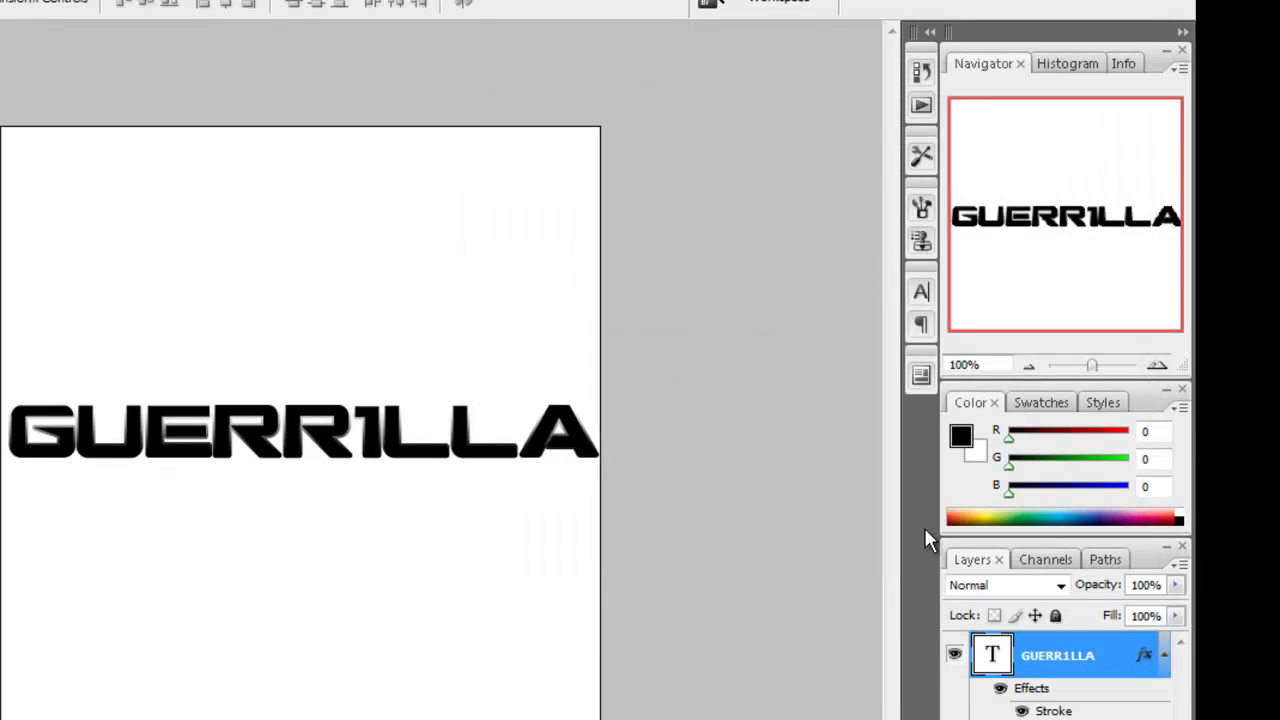
Reopen Layer Style and enable Pattern Overlay with Overlay blend mode
{"action": "right_click", "coordinate": [1038, 658]}
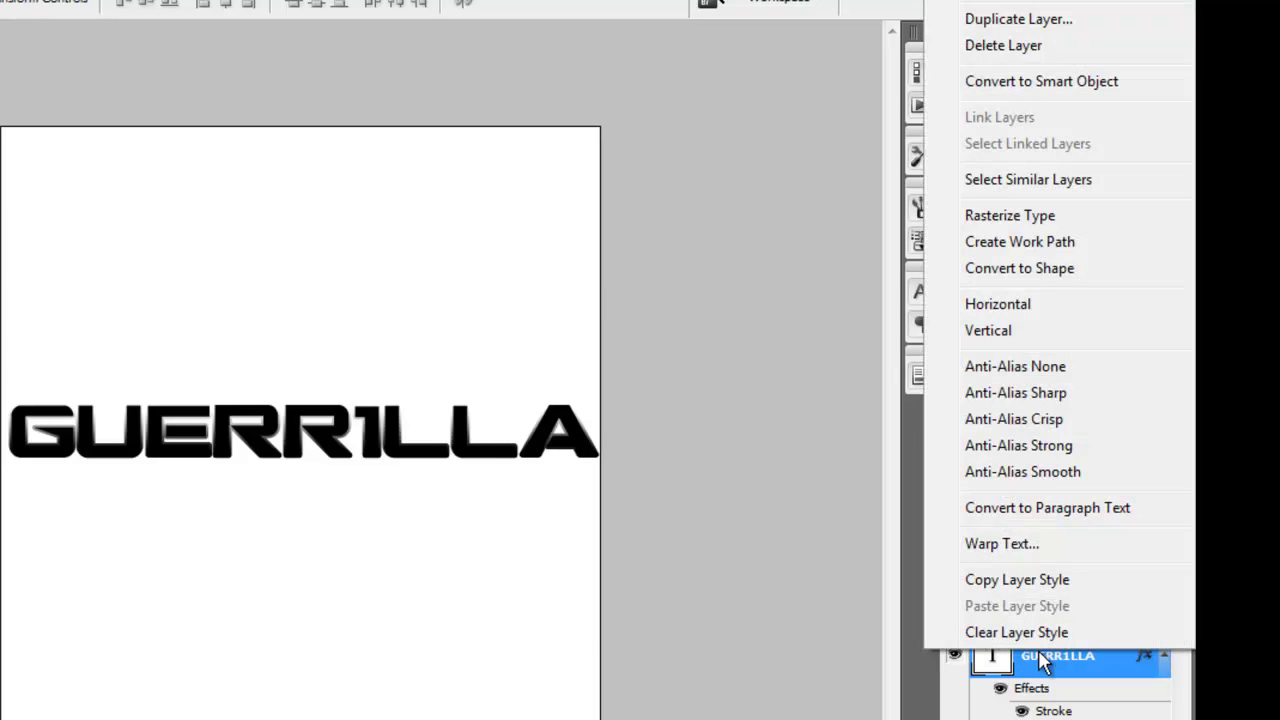
{"action": "left_click", "coordinate": [970, 4]}
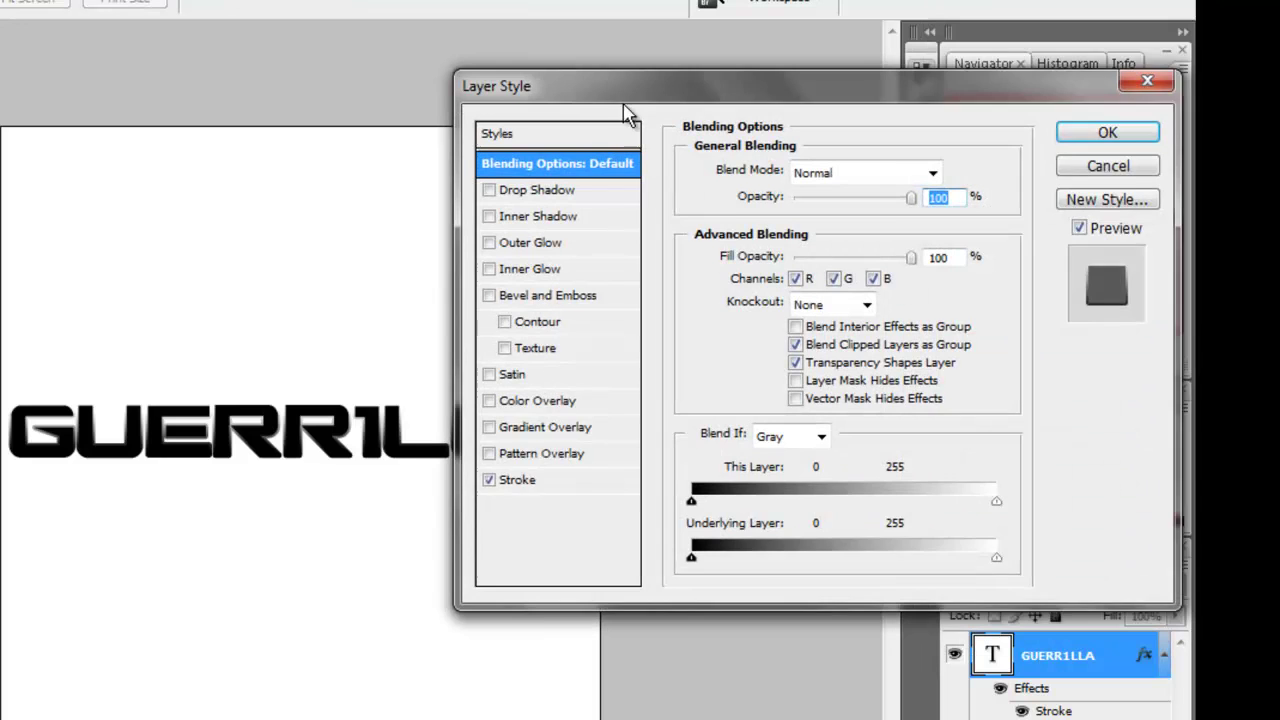
{"action": "left_click_drag", "start_coordinate": [622, 100], "coordinate": [750, 96]}
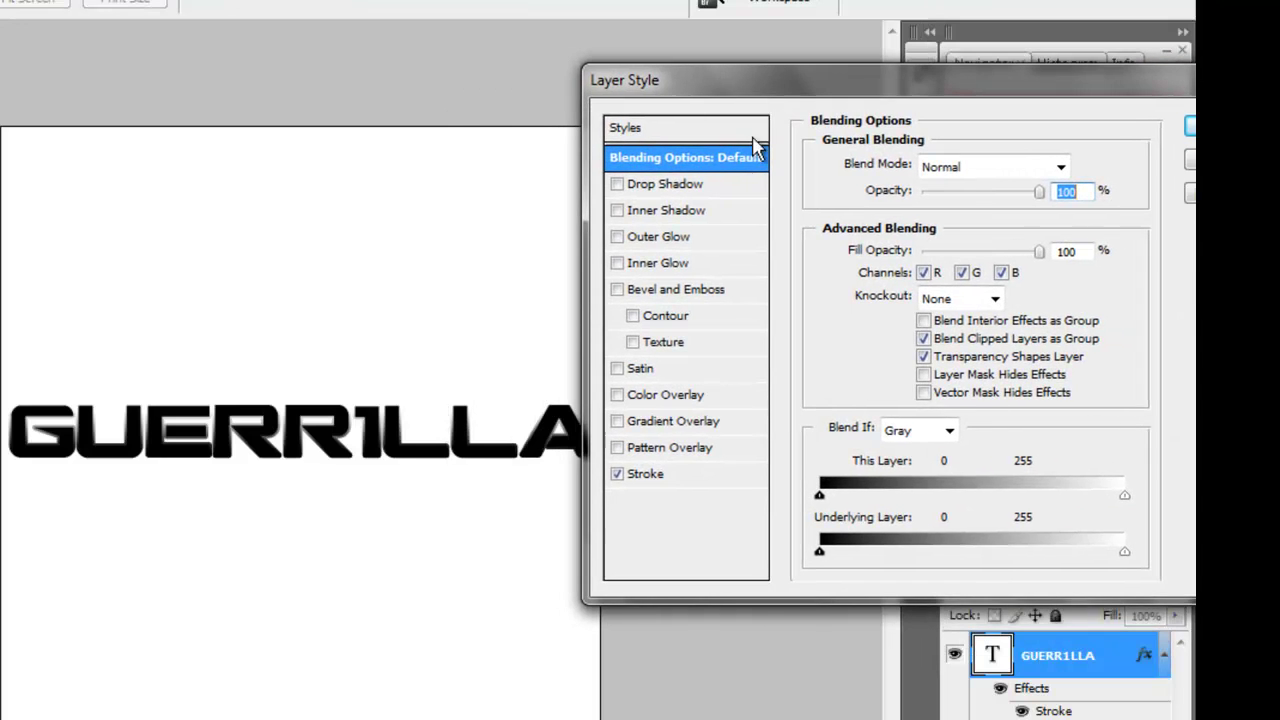
{"action": "left_click", "coordinate": [618, 448]}
{"action": "left_click", "coordinate": [618, 448]}
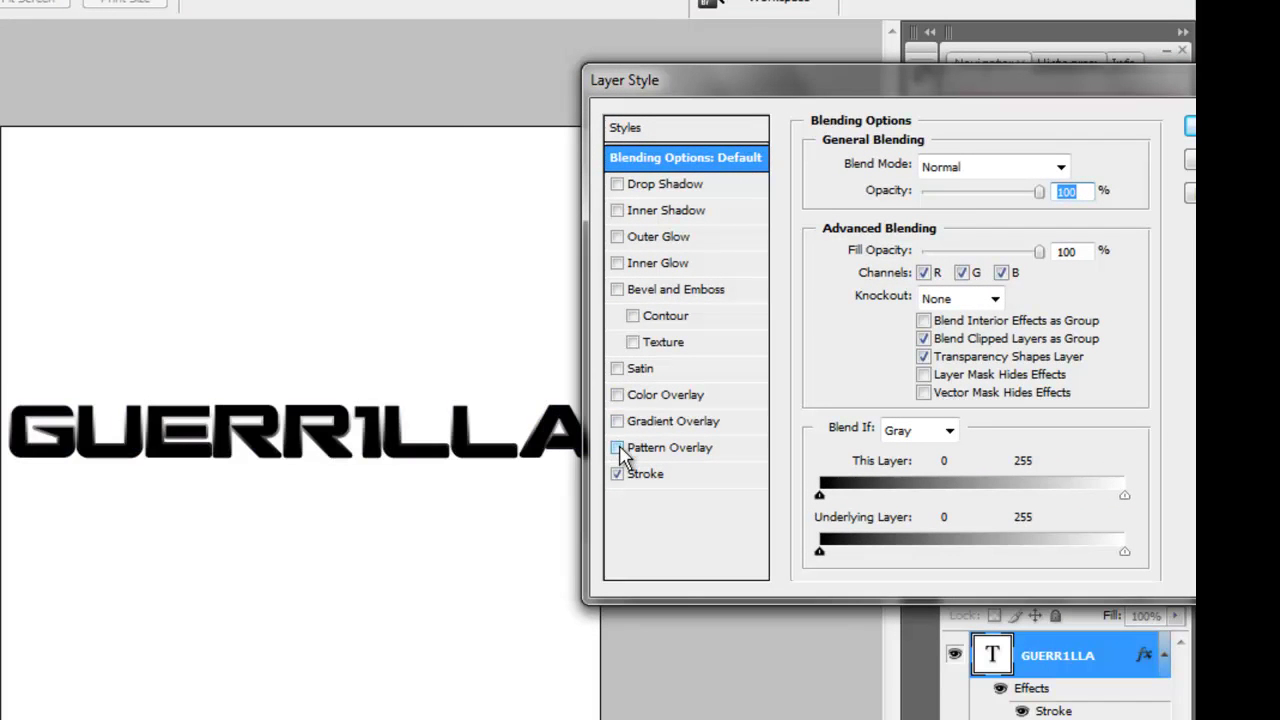
{"action": "left_click", "coordinate": [618, 448]}
{"action": "left_click", "coordinate": [672, 450]}
{"action": "left_click", "coordinate": [969, 246]}
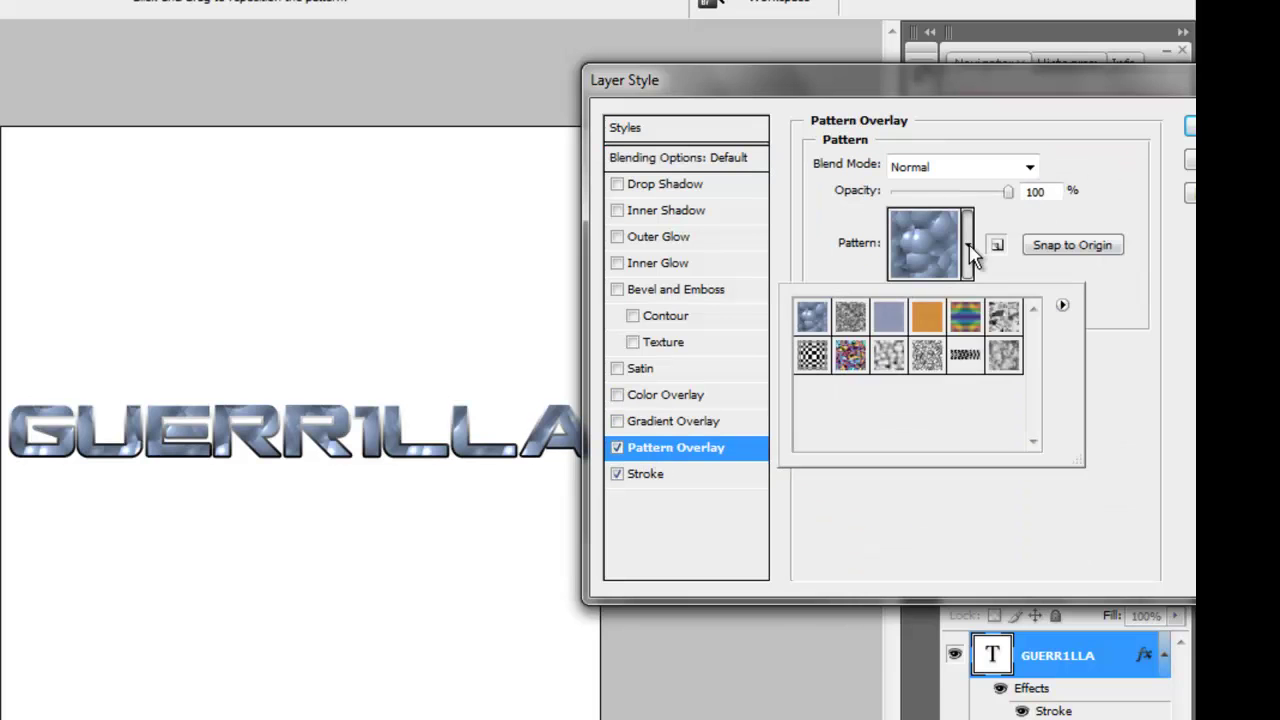
{"action": "left_click", "coordinate": [960, 171]}
{"action": "left_click", "coordinate": [960, 171]}
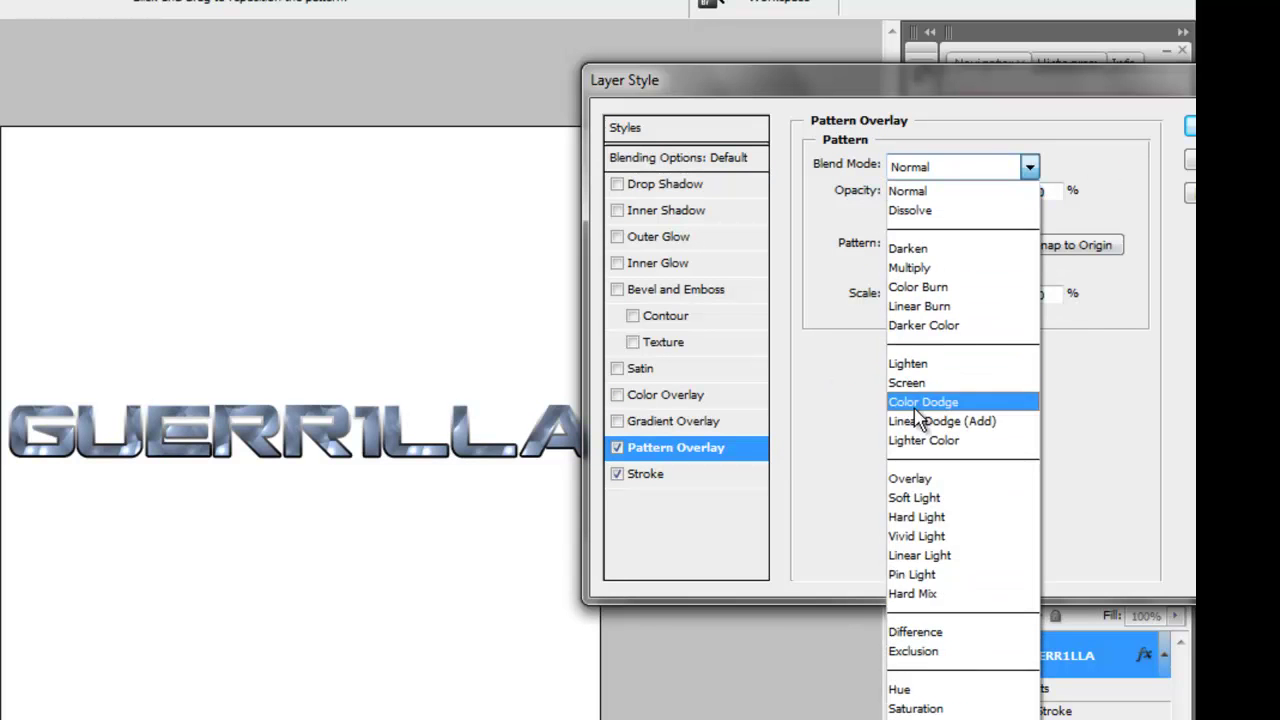
{"action": "left_click", "coordinate": [912, 482]}
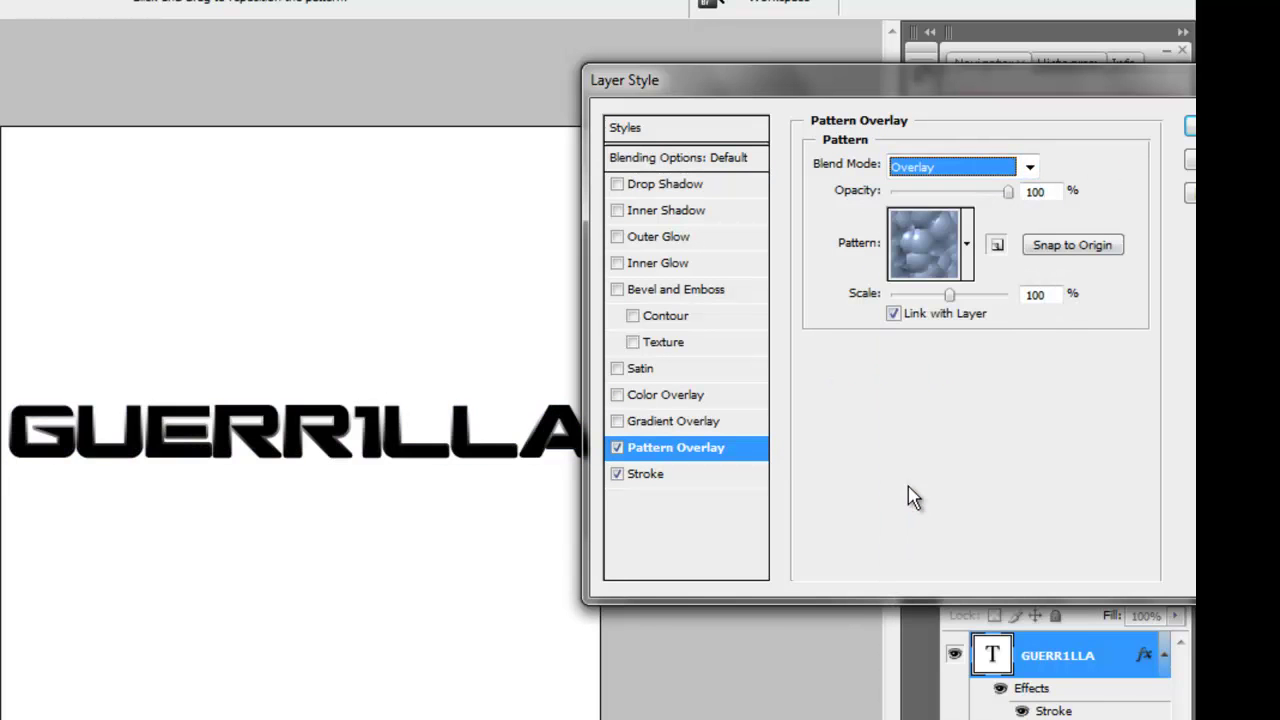
Try a herringbone pattern at various opacities, then turn Pattern Overlay off
{"action": "left_click", "coordinate": [967, 250]}
{"action": "left_click", "coordinate": [952, 354]}
{"action": "left_click", "coordinate": [1005, 193]}
{"action": "mouse_move", "coordinate": [1007, 192]}
{"action": "left_mouse_down"}
{"action": "mouse_move", "coordinate": [937, 197]}
{"action": "mouse_move", "coordinate": [1005, 193]}
{"action": "left_mouse_up"}
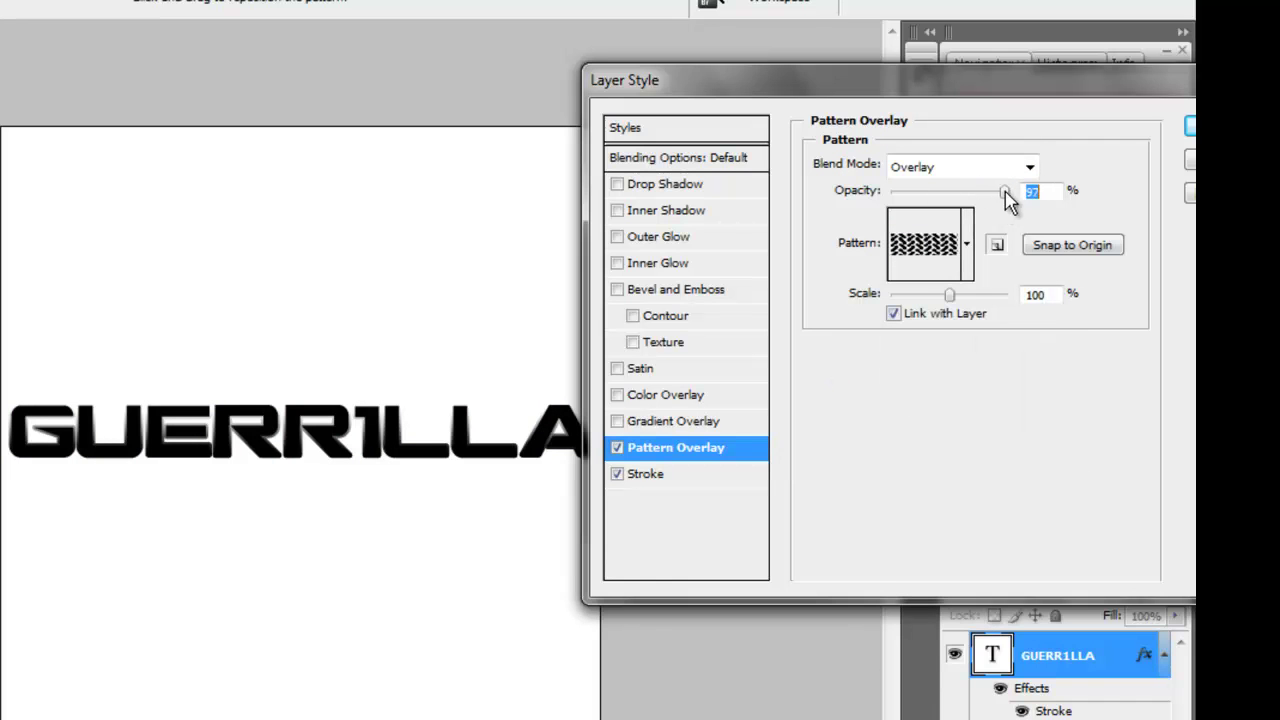
{"action": "mouse_move", "coordinate": [949, 296]}
{"action": "left_mouse_down"}
{"action": "mouse_move", "coordinate": [990, 296]}
{"action": "mouse_move", "coordinate": [929, 299]}
{"action": "mouse_move", "coordinate": [962, 296]}
{"action": "left_mouse_up"}
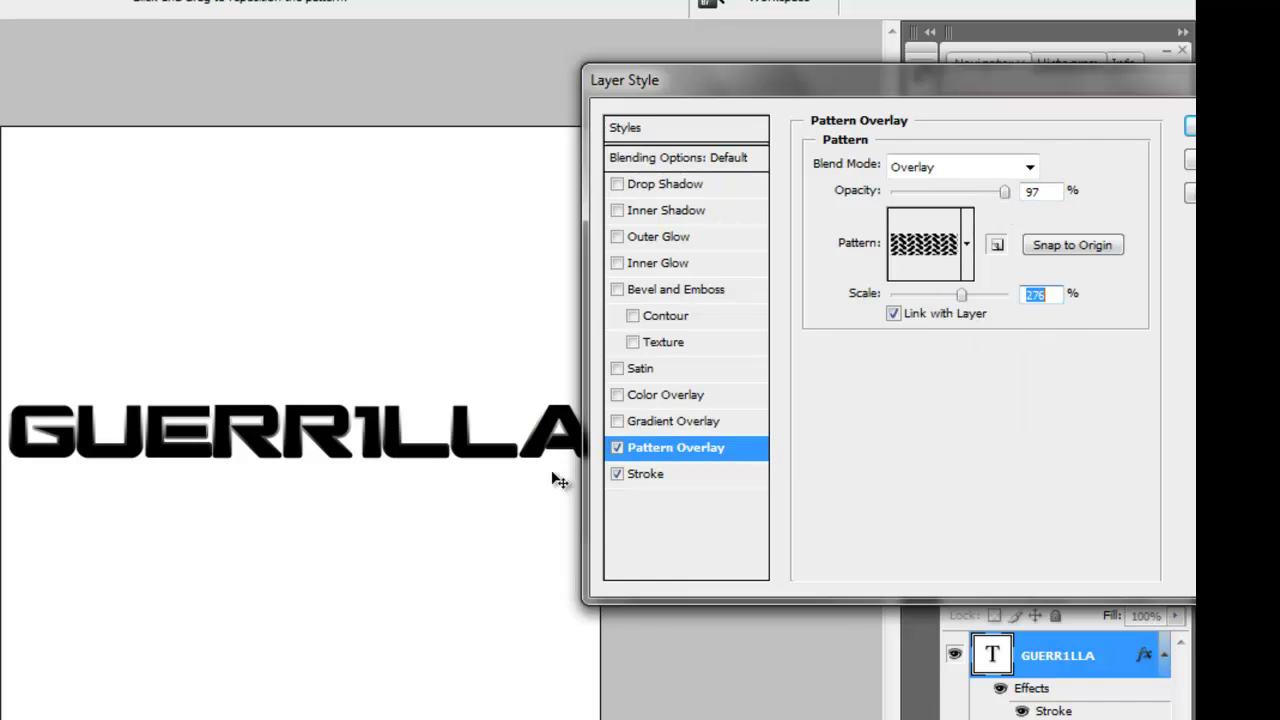
{"action": "left_click", "coordinate": [617, 448]}
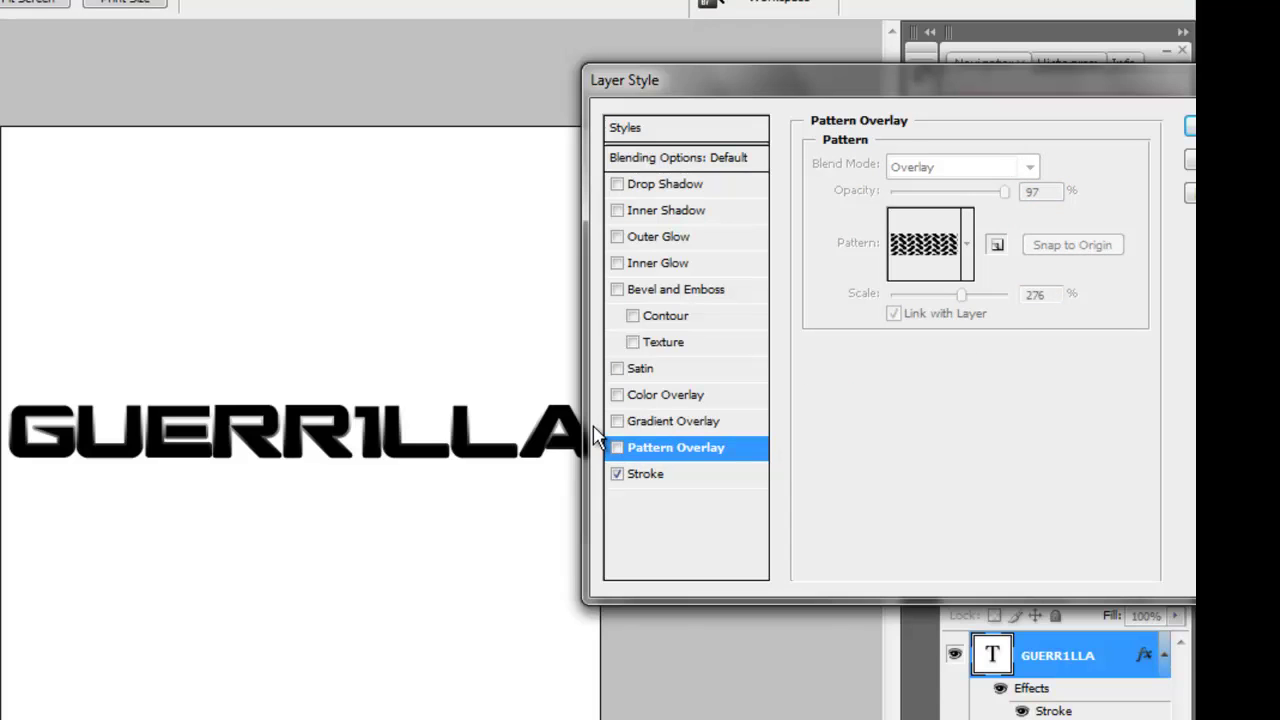
Try a black-to-white Gradient Overlay, turn it off, and apply keeping only the Stroke
{"action": "left_click", "coordinate": [650, 423]}
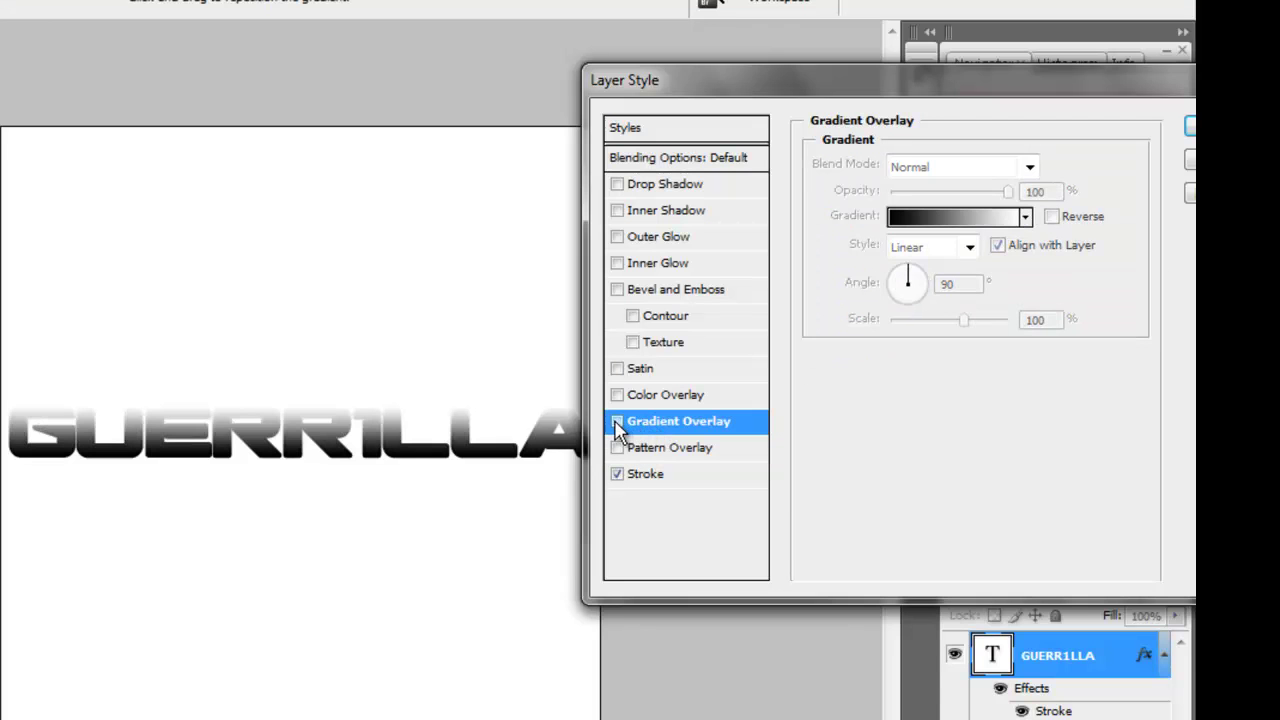
{"action": "left_click", "coordinate": [617, 422]}
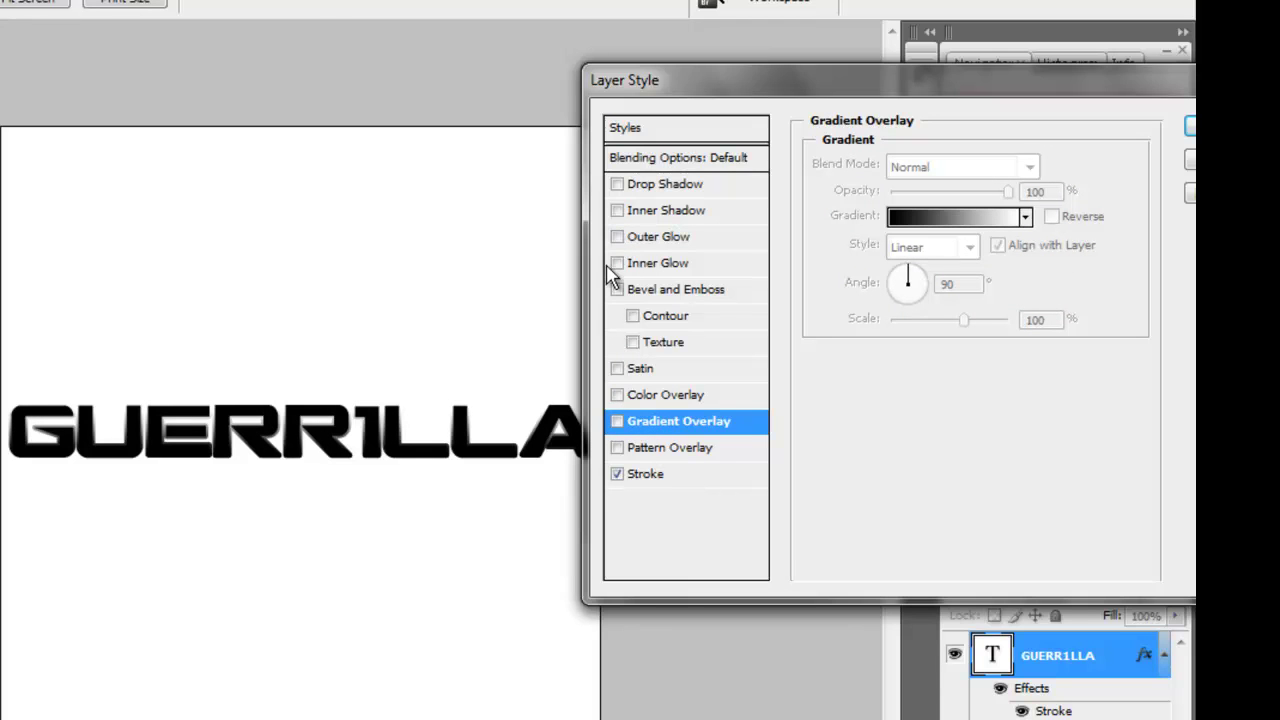
{"action": "left_click", "coordinate": [649, 477]}
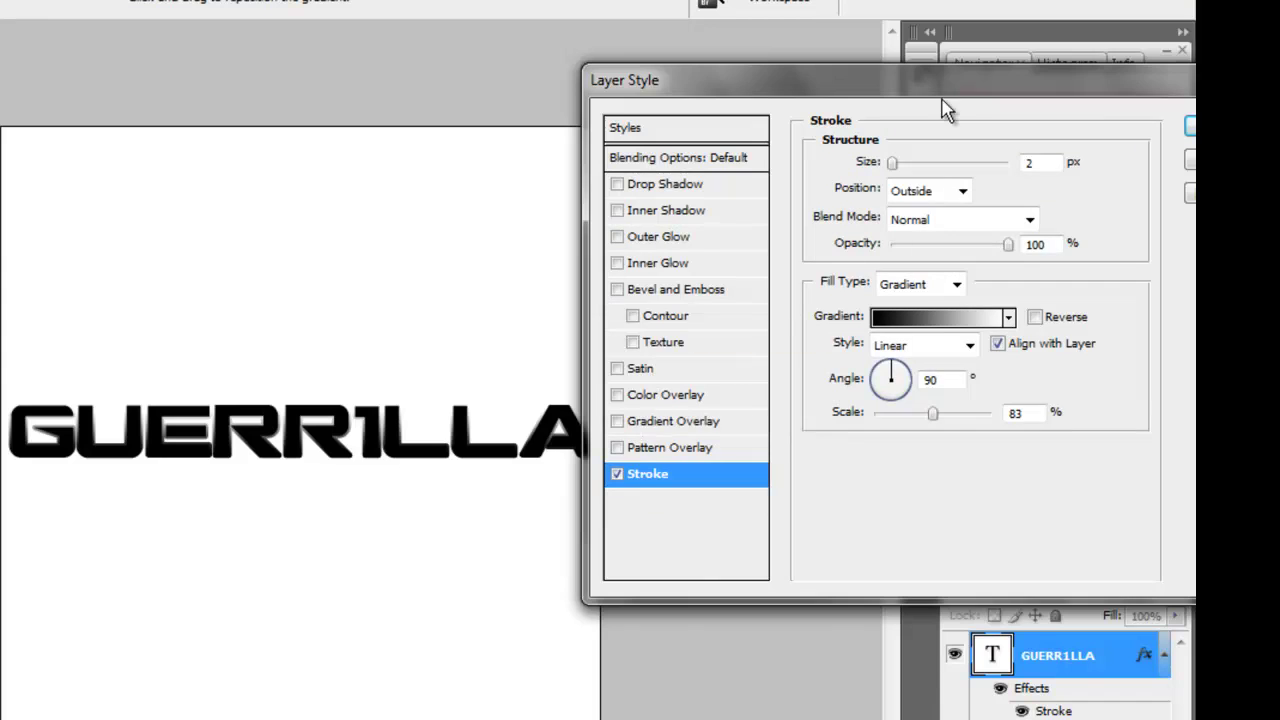
{"action": "left_click_drag", "start_coordinate": [942, 90], "coordinate": [708, 87]}
{"action": "left_click", "coordinate": [1005, 122]}
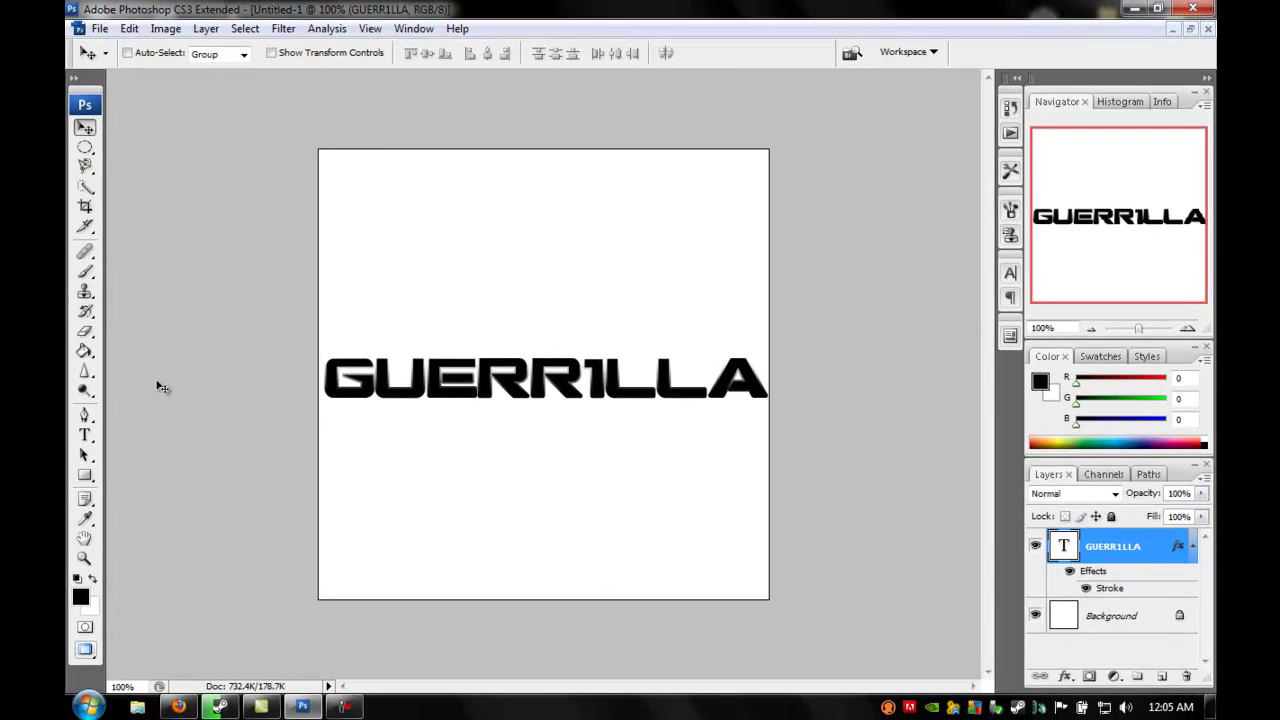
With the Brush tool, add Layer 1 above the text, swap to white, and undo a test dab
{"action": "left_click", "coordinate": [85, 274]}
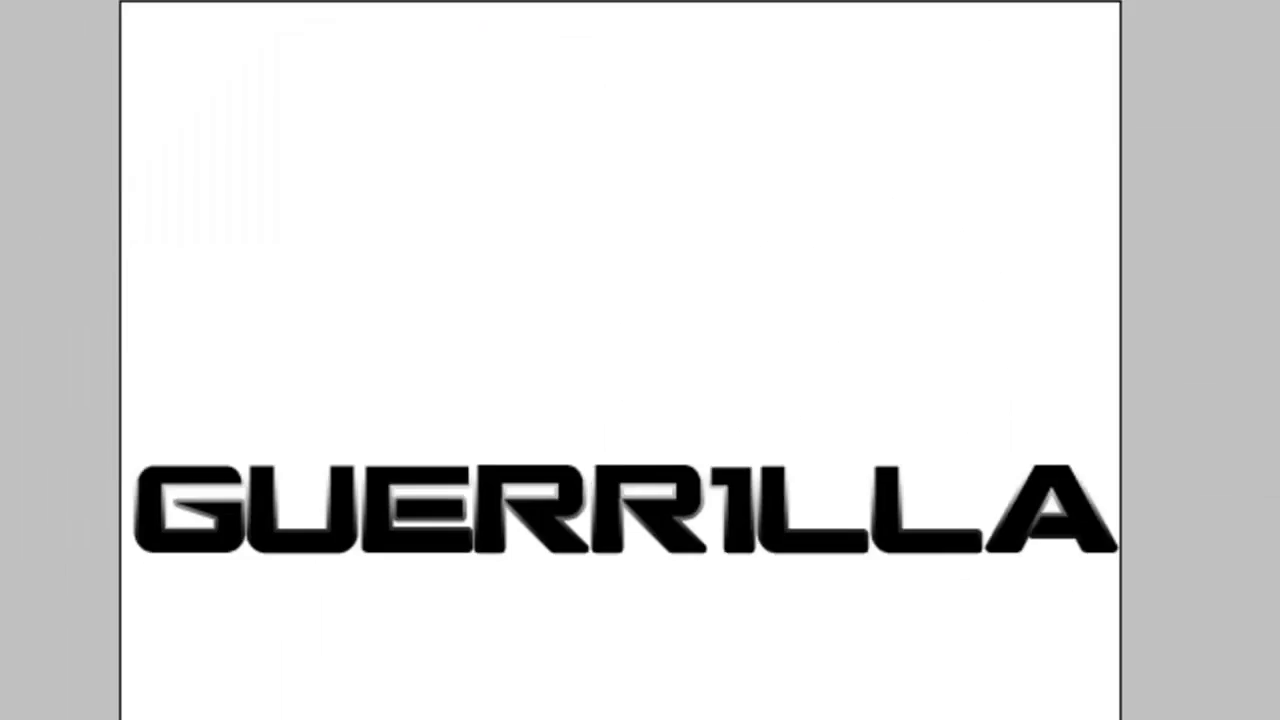
{"action": "left_click", "coordinate": [1051, 655]}
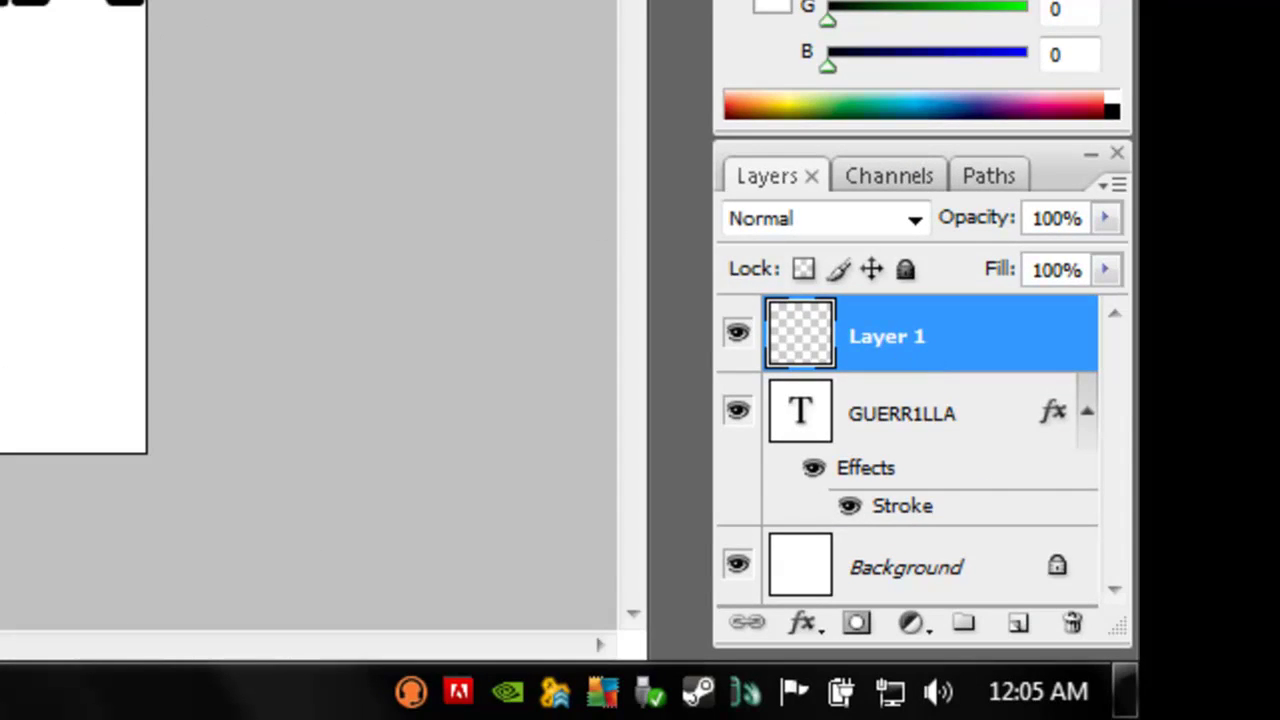
{"action": "key", "text": "x"}
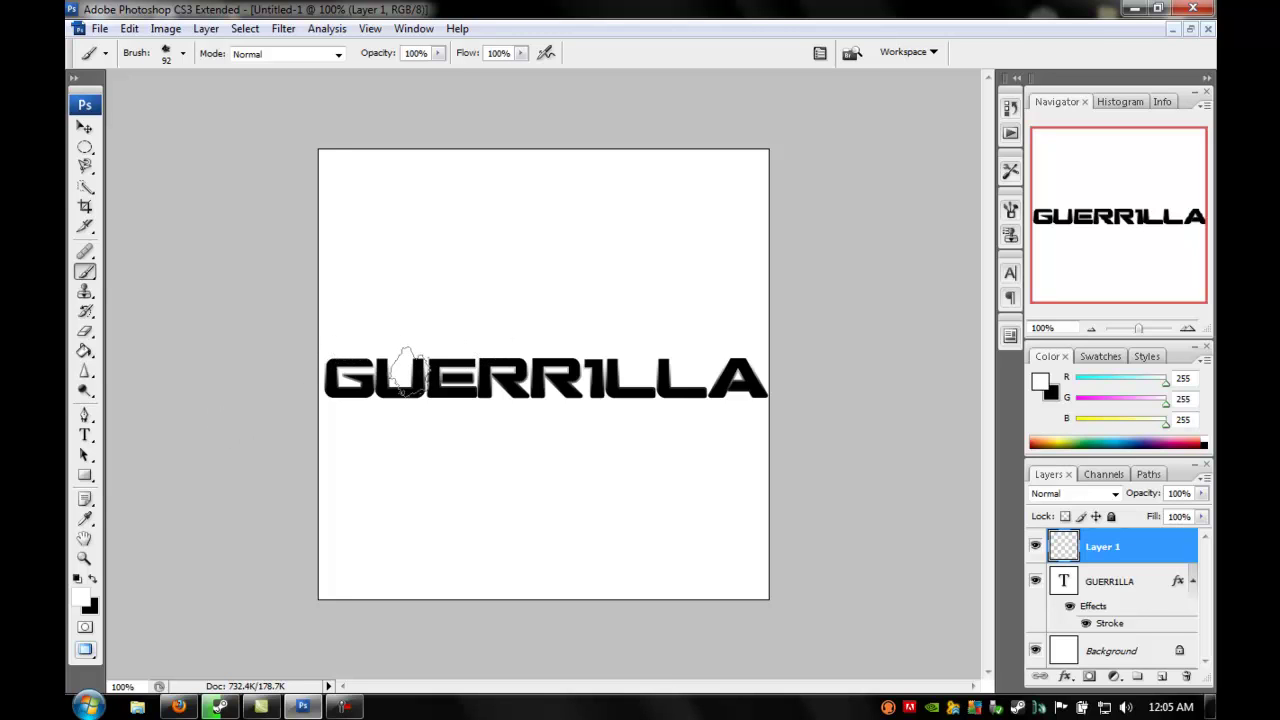
{"action": "left_click", "coordinate": [410, 375]}
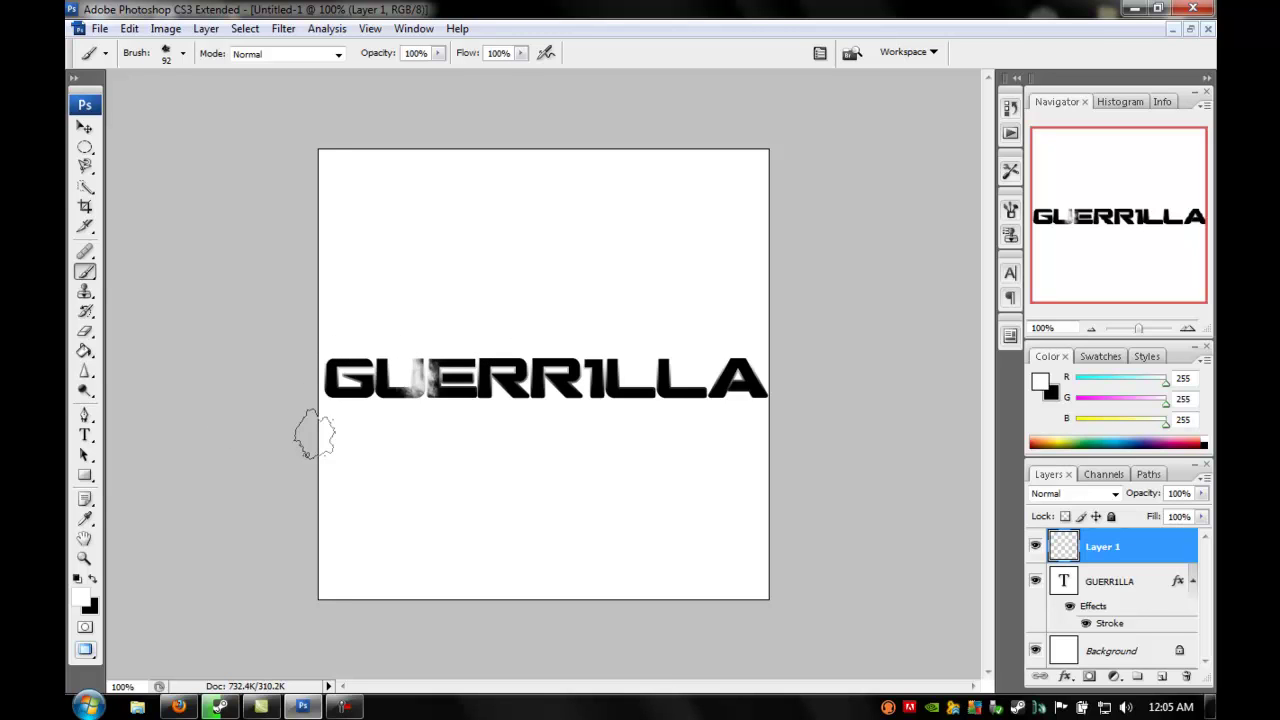
{"action": "key", "text": "ctrl+z"}
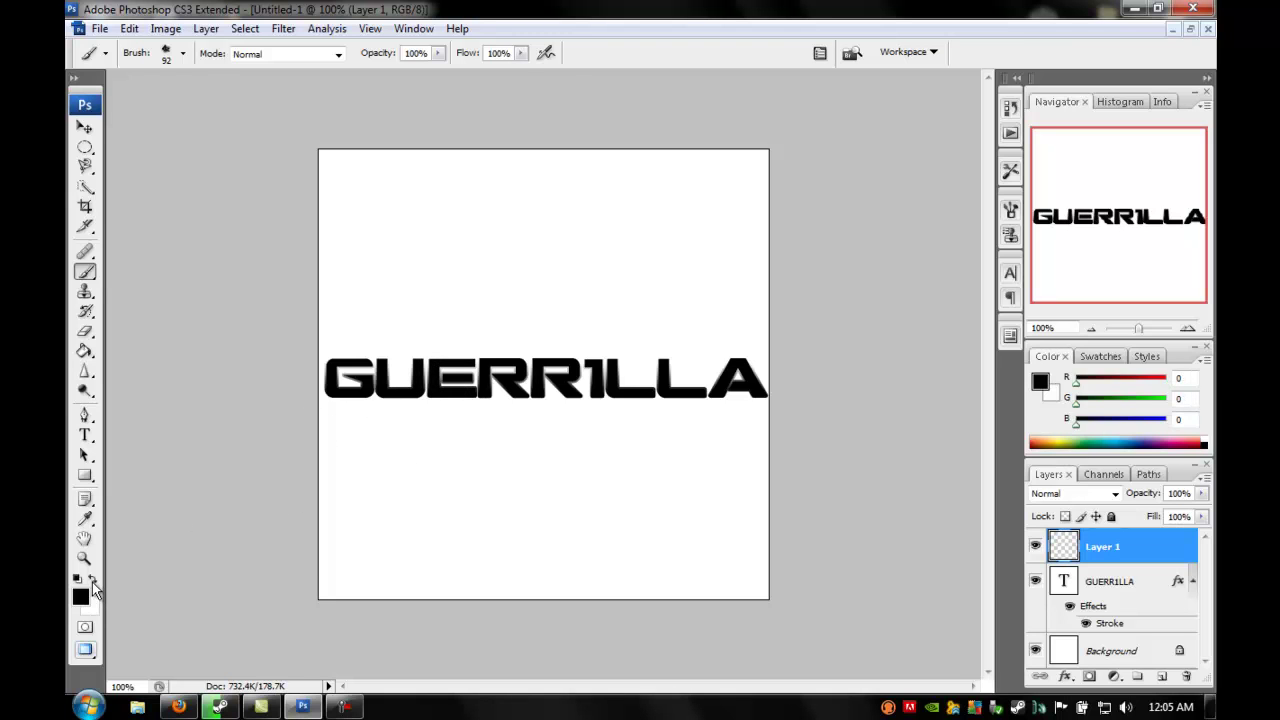
Choose grunge brush 530 at 319 px diameter and stamp white texture over the letters
{"action": "left_click", "coordinate": [183, 54]}
{"action": "left_click", "coordinate": [343, 271]}
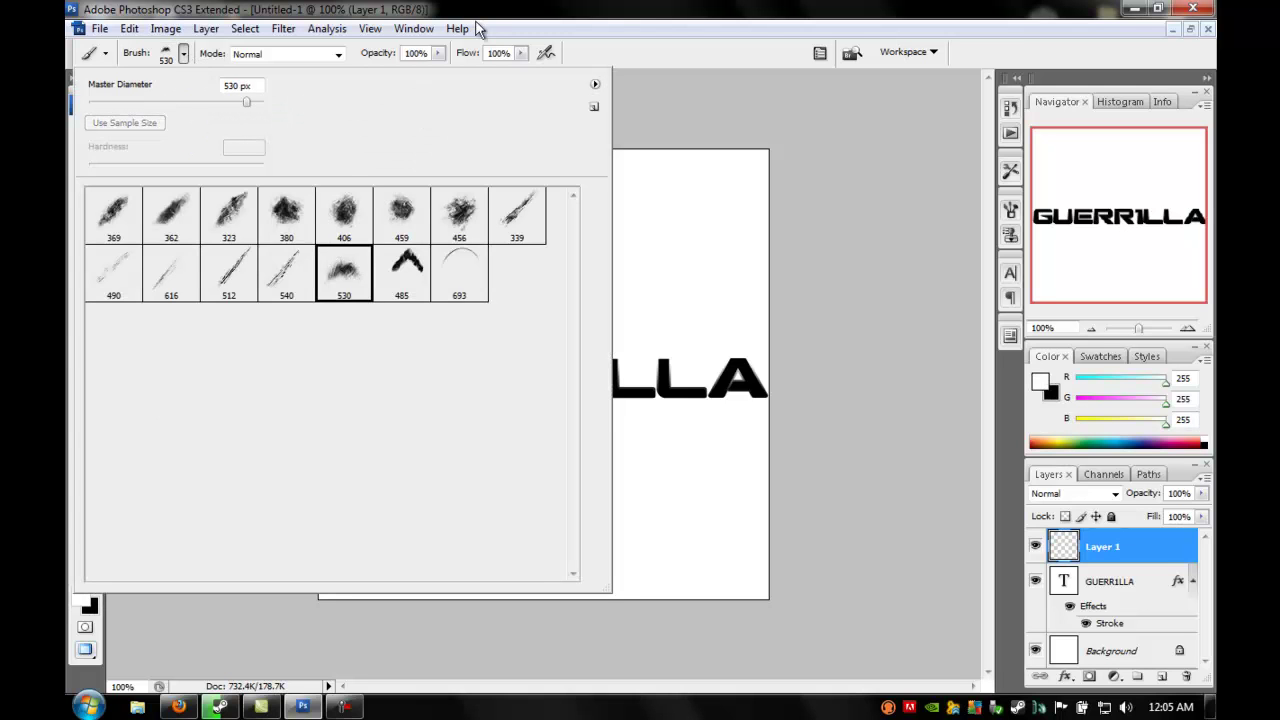
{"action": "left_click", "coordinate": [480, 28]}
{"action": "left_click", "coordinate": [183, 54]}
{"action": "left_click_drag", "start_coordinate": [238, 106], "coordinate": [234, 106]}
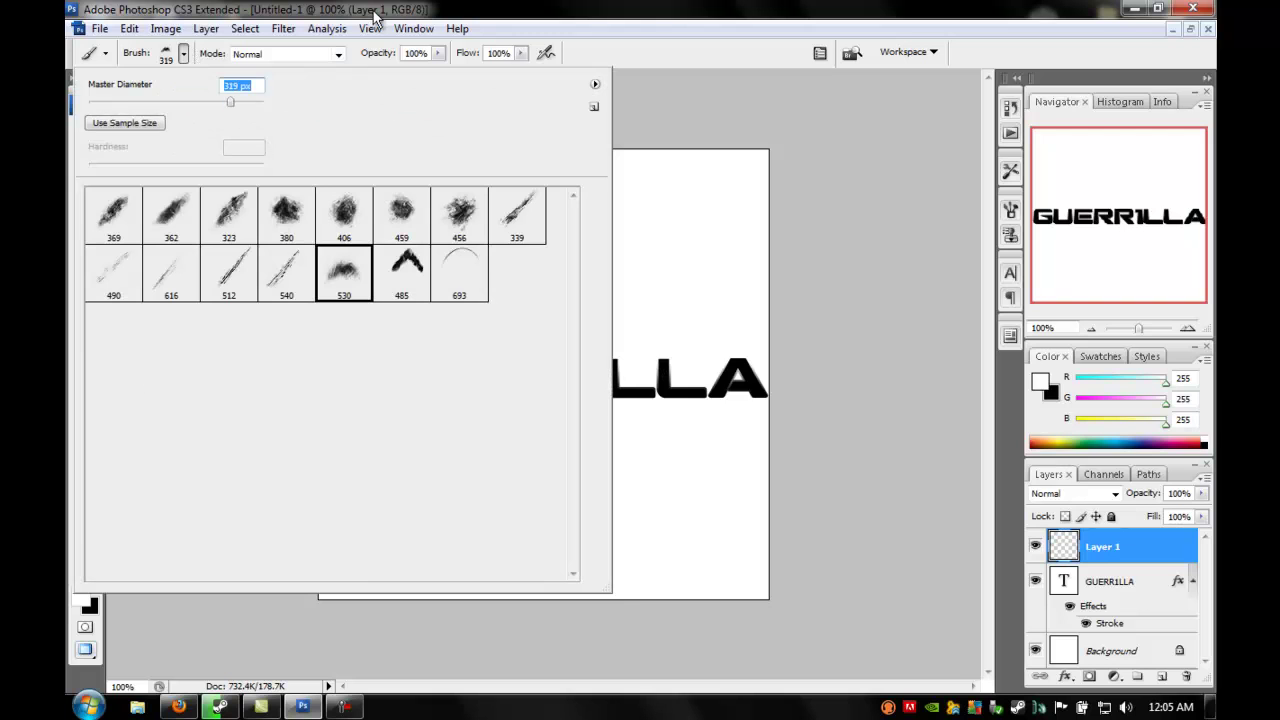
{"action": "left_click", "coordinate": [372, 38]}
{"action": "left_click", "coordinate": [428, 348]}
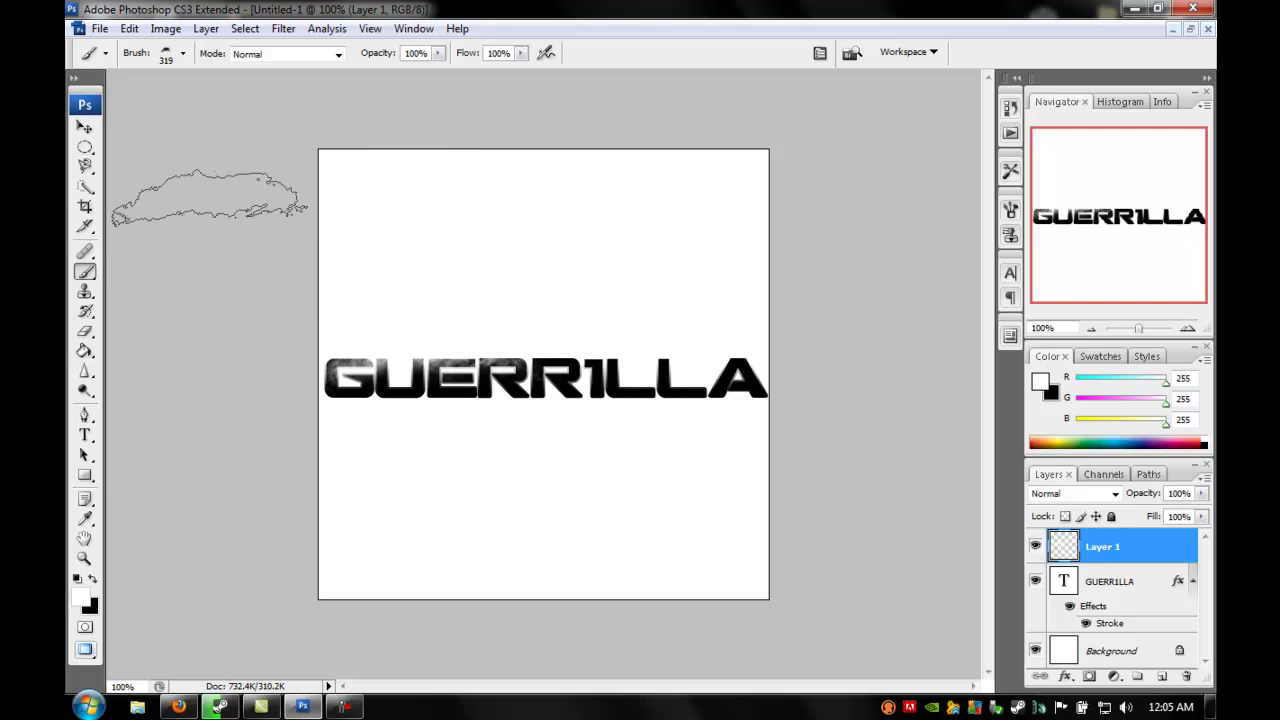
Try splatter brush 456 over the R1LLA letters, then undo it
{"action": "left_click", "coordinate": [184, 52]}
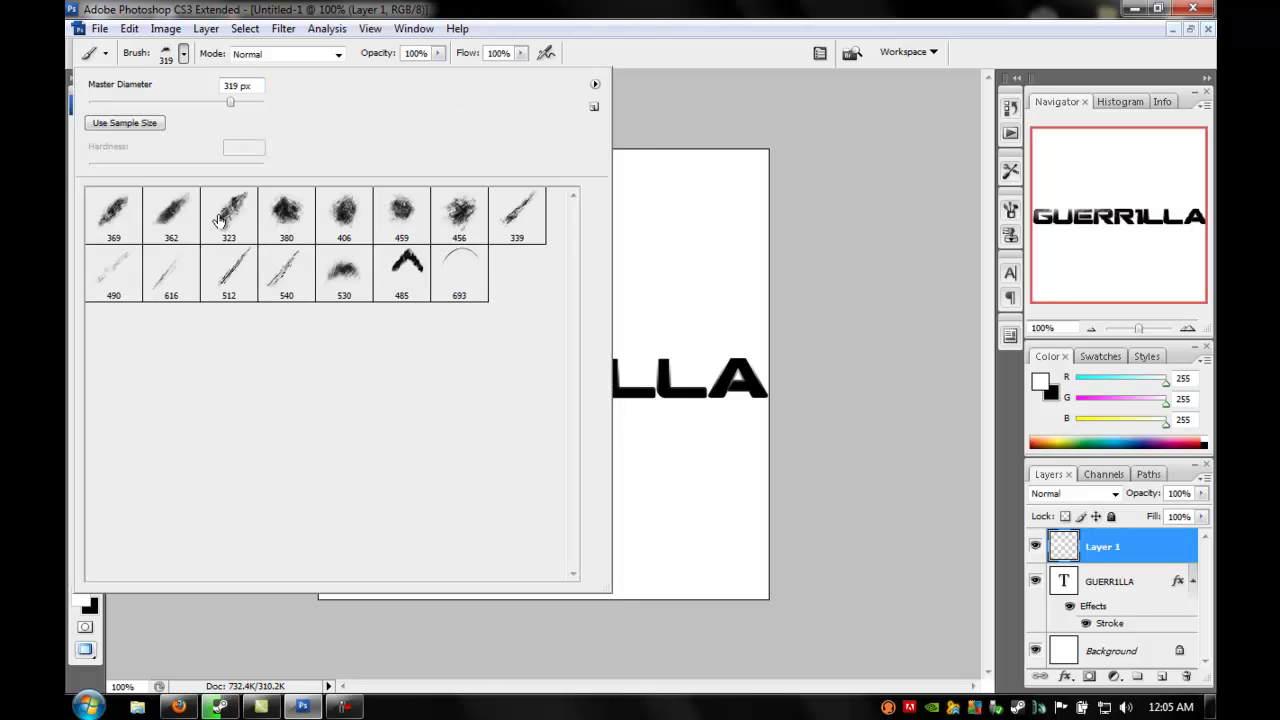
{"action": "left_click", "coordinate": [459, 214]}
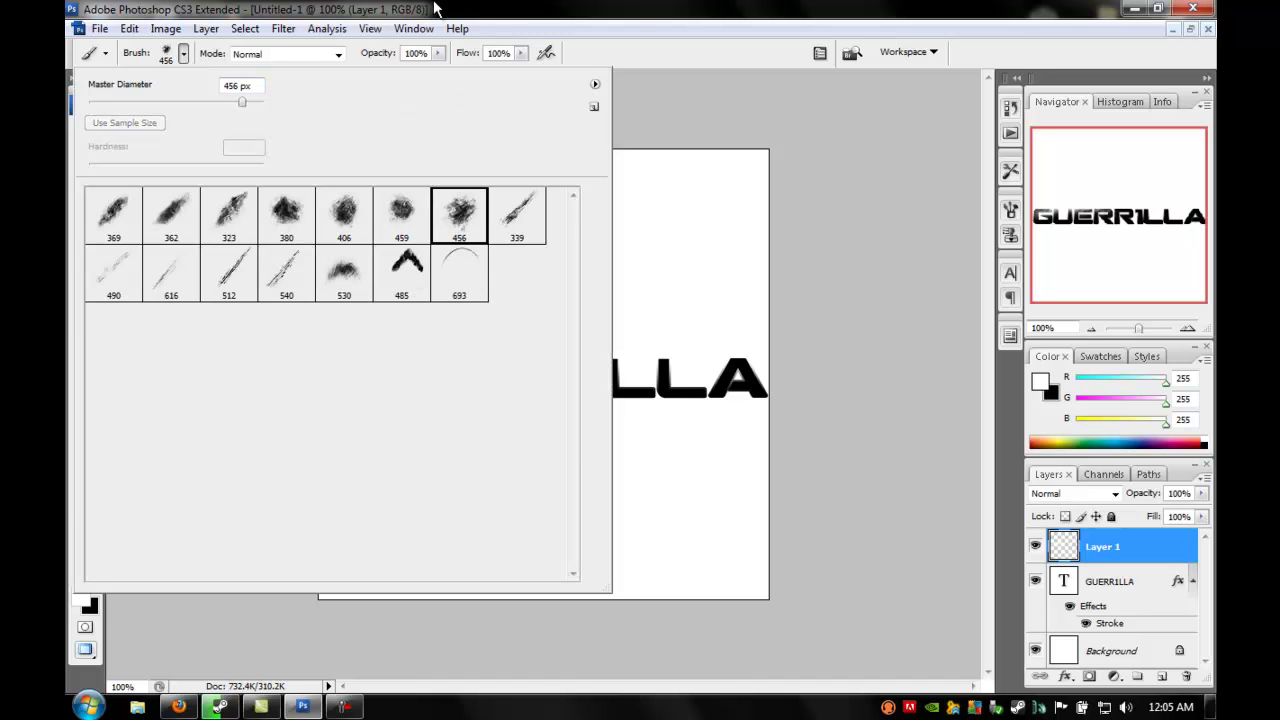
{"action": "key", "text": "Return"}
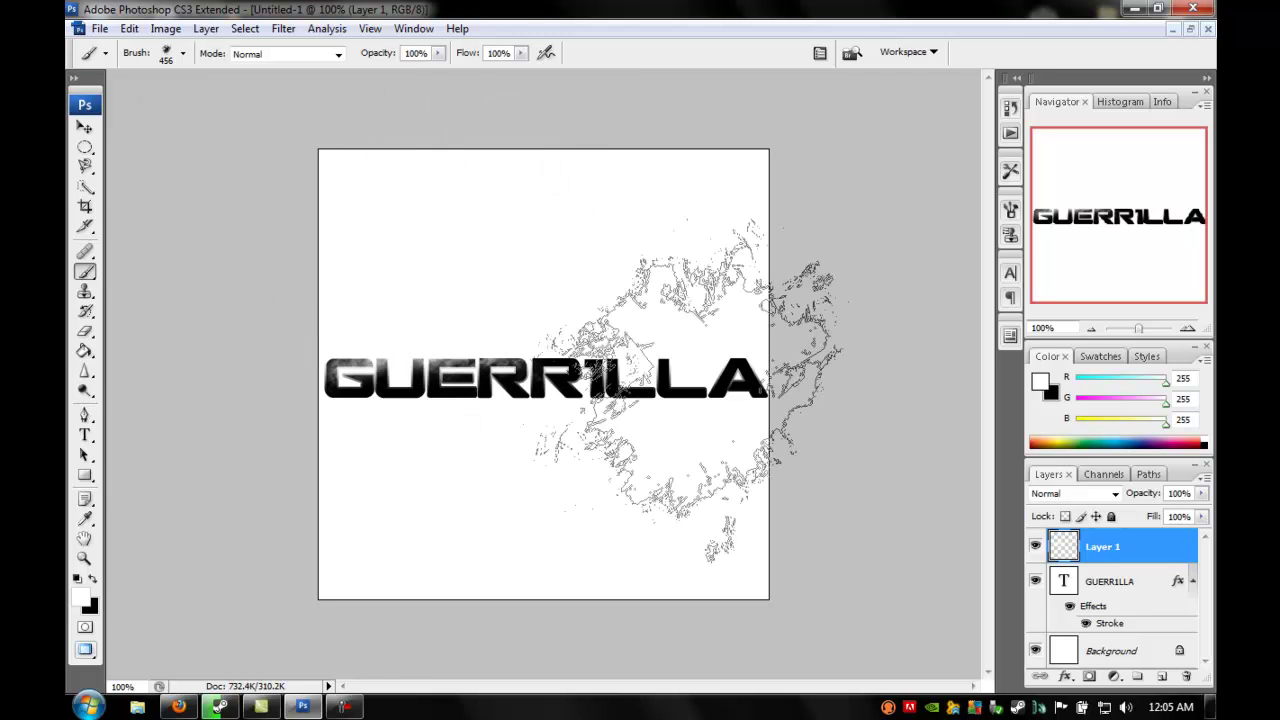
{"action": "left_click", "coordinate": [645, 395]}
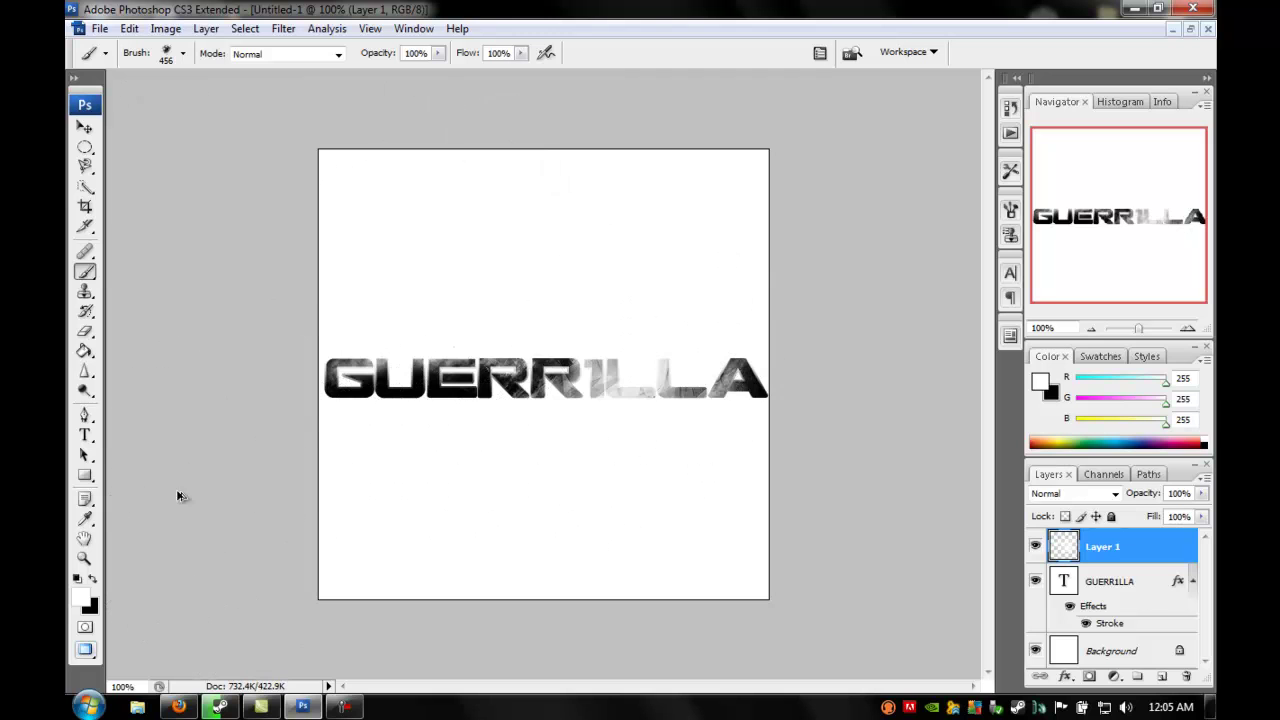
{"action": "key", "text": "ctrl+z"}
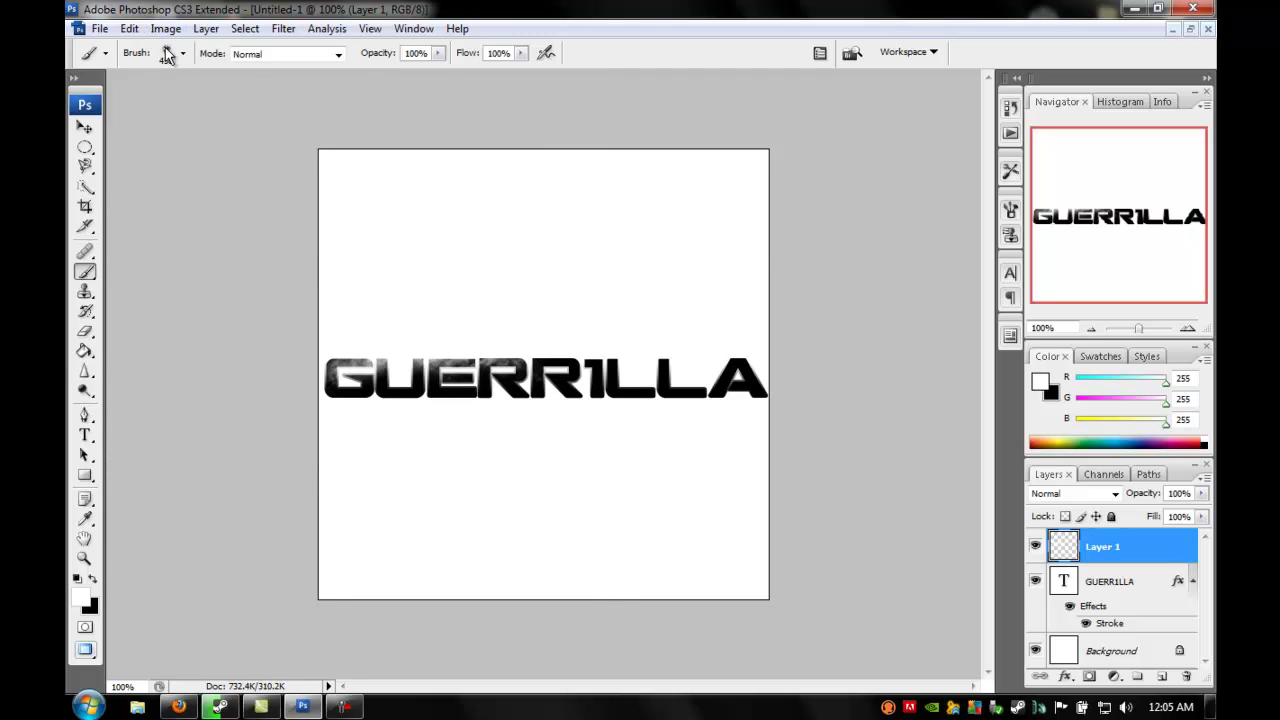
Return to brush 530 at about 319 px and stamp grunge along the lower left of the text
{"action": "left_click", "coordinate": [184, 55]}
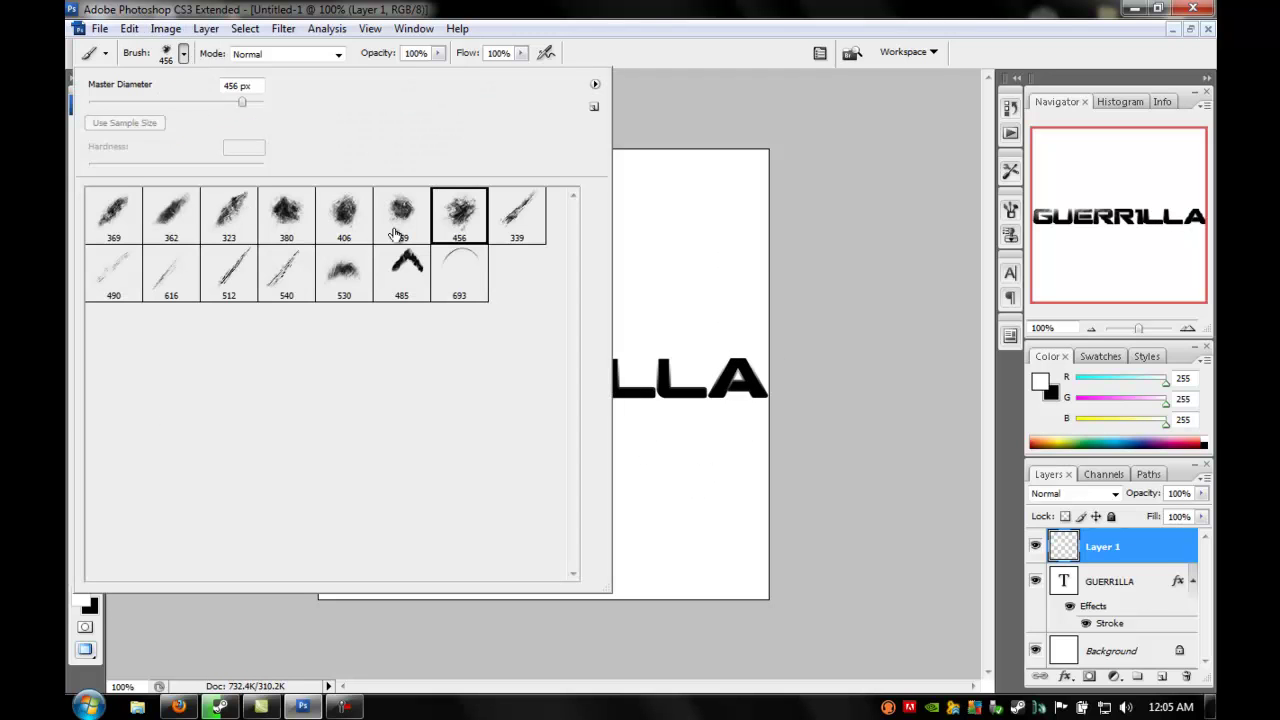
{"action": "left_click", "coordinate": [344, 272]}
{"action": "left_click_drag", "start_coordinate": [245, 105], "coordinate": [233, 108]}
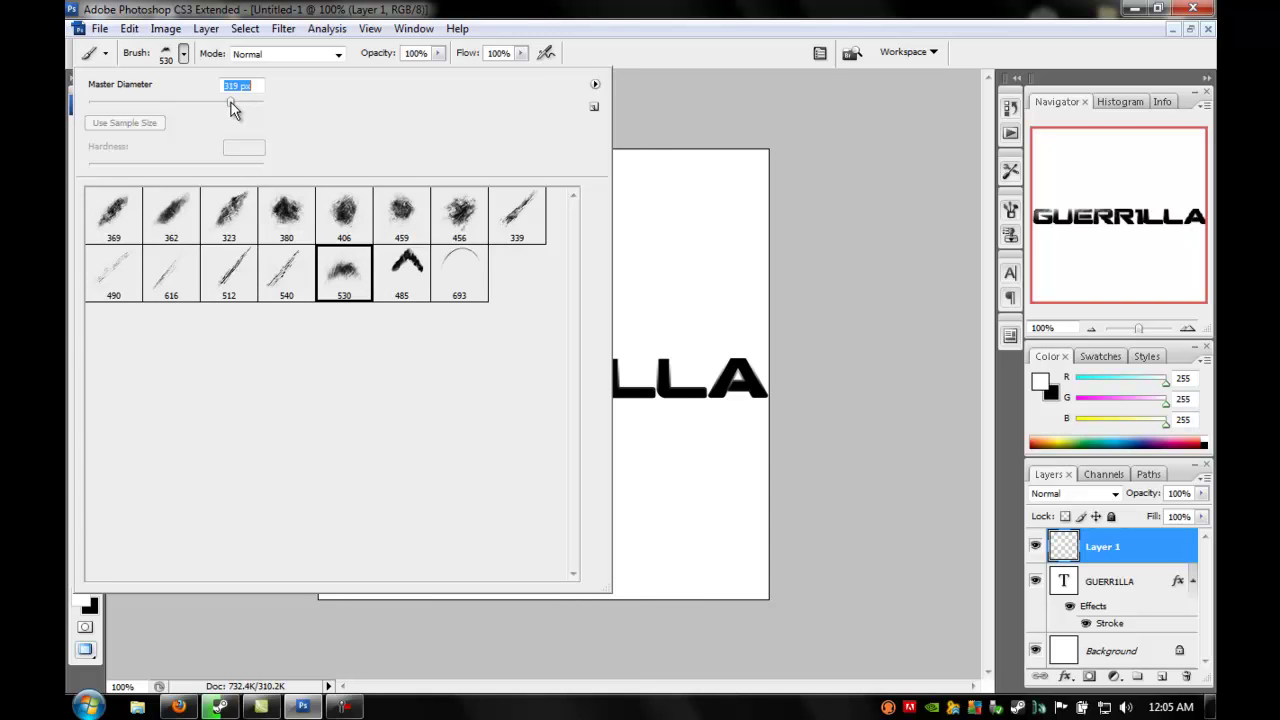
{"action": "key", "text": "Return"}
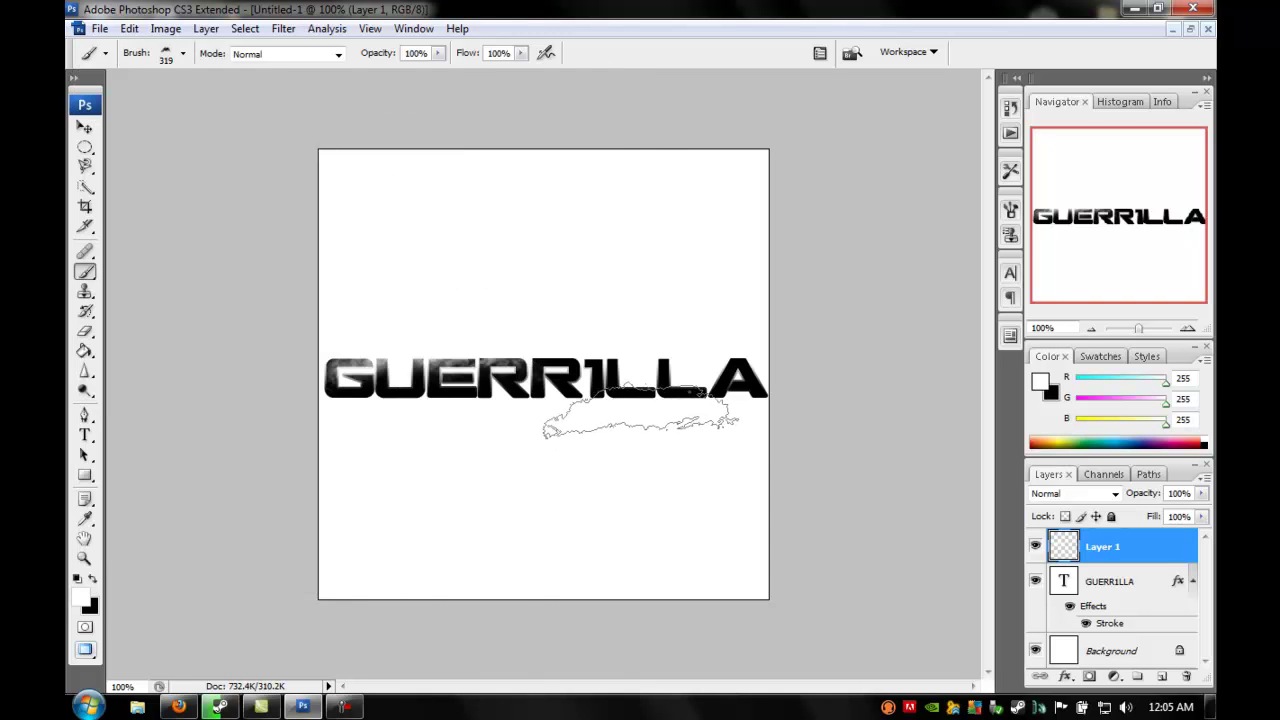
{"action": "left_click", "coordinate": [640, 416]}
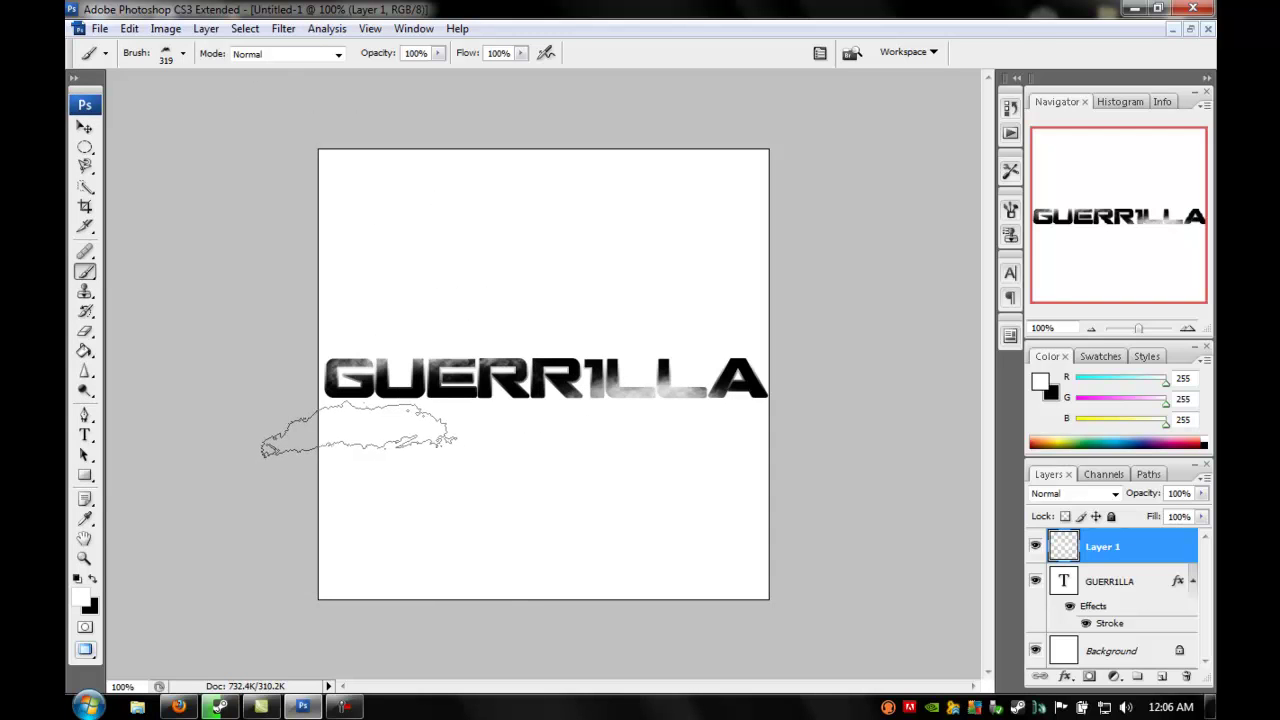
{"action": "key", "text": "ctrl+z"}
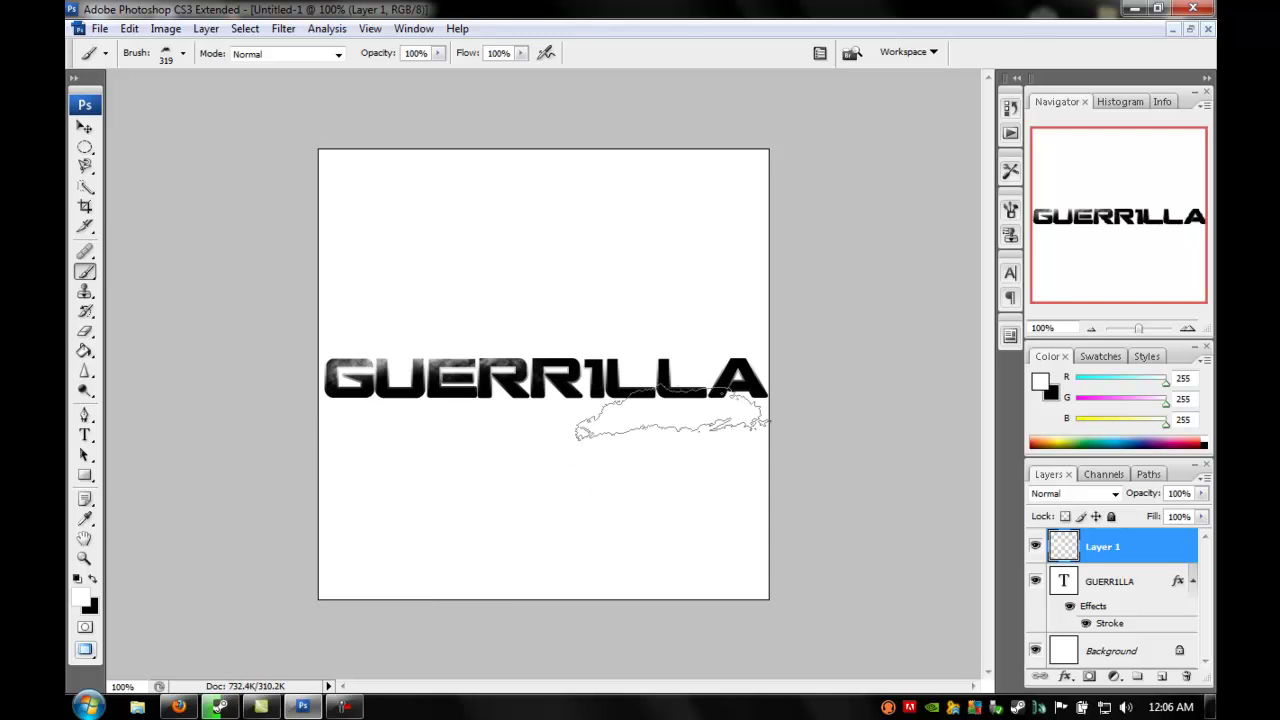
{"action": "left_click", "coordinate": [480, 428]}
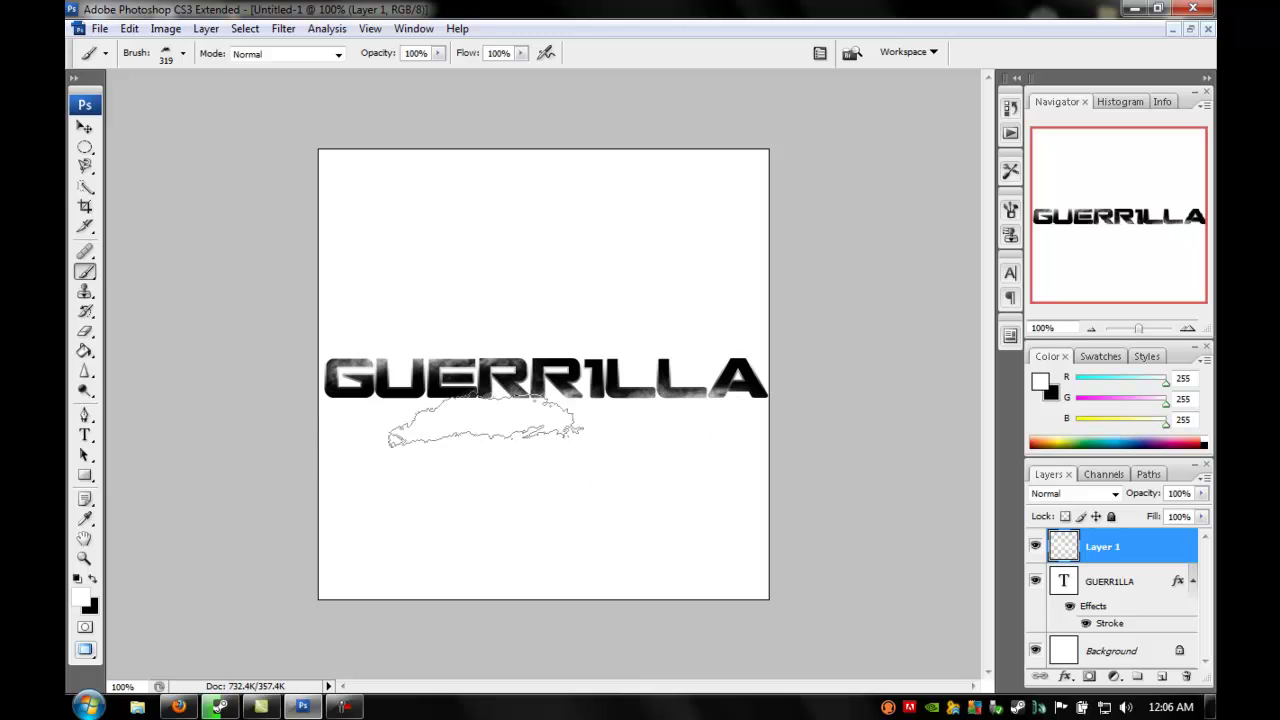